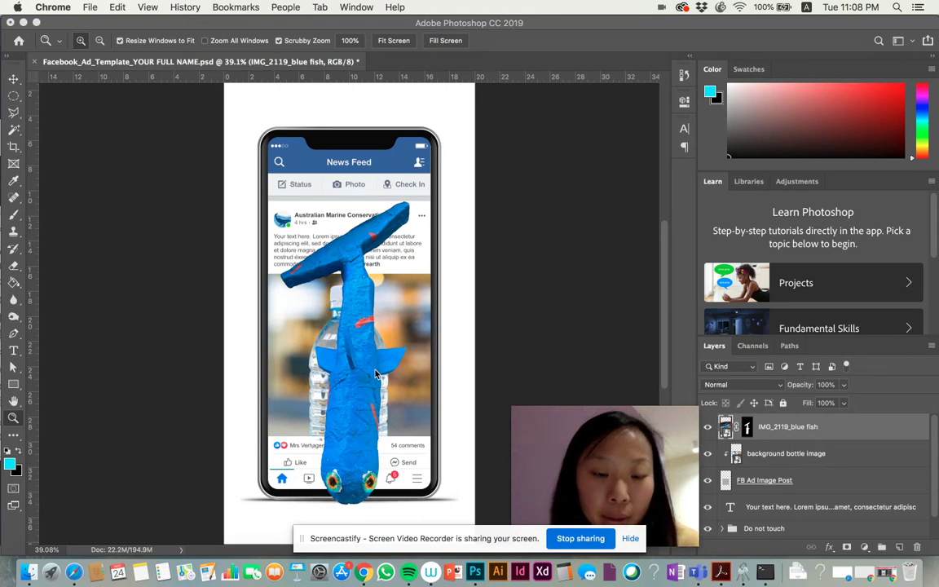
Move the IMG_2119_blue fish layer to the canvas's right edge, revealing the water bottle photo
left_click(354, 393)
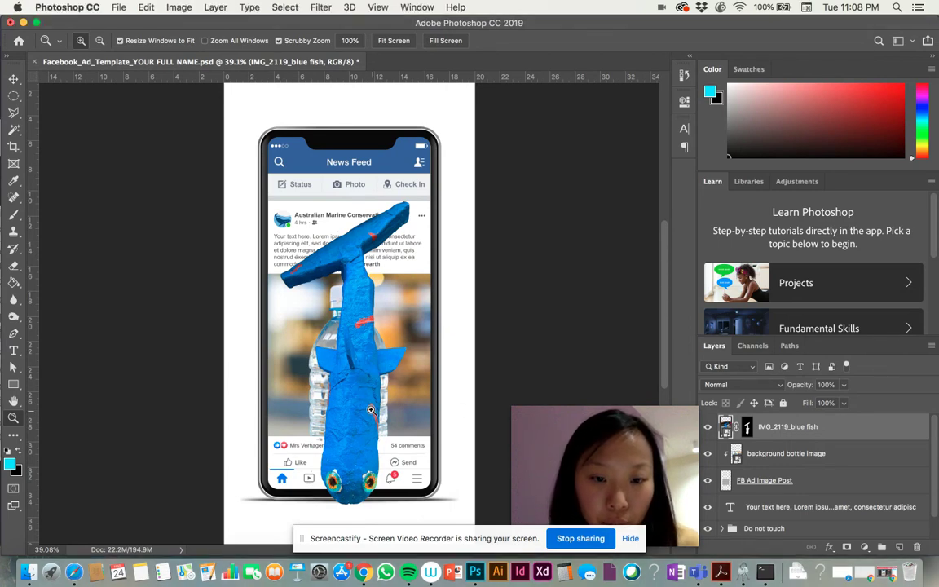
key("v")
left_click_drag(320, 362, 402, 352)
left_click_drag(365, 390, 363, 388)
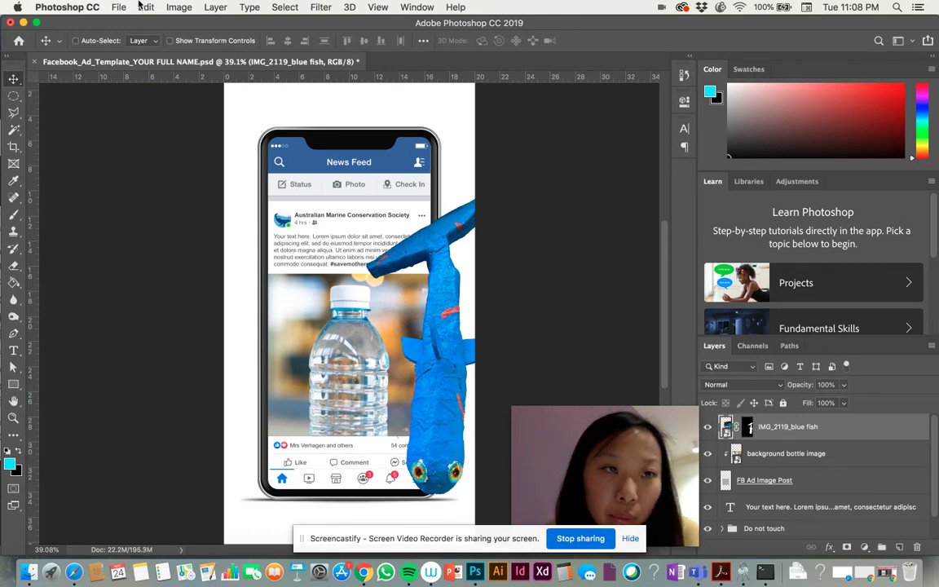
Scale the blue fish down to about 37% and position it inside the water bottle
left_click(145, 7)
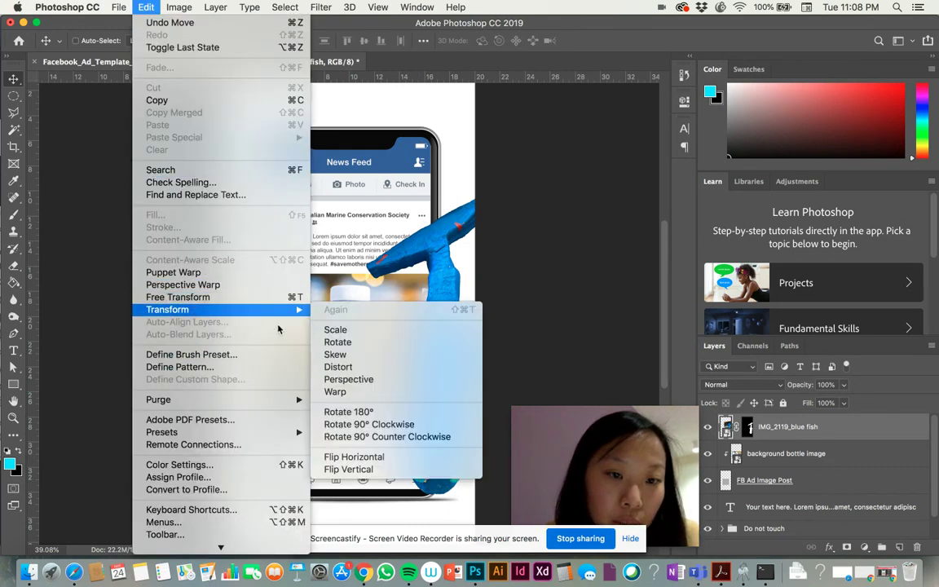
left_click(305, 299)
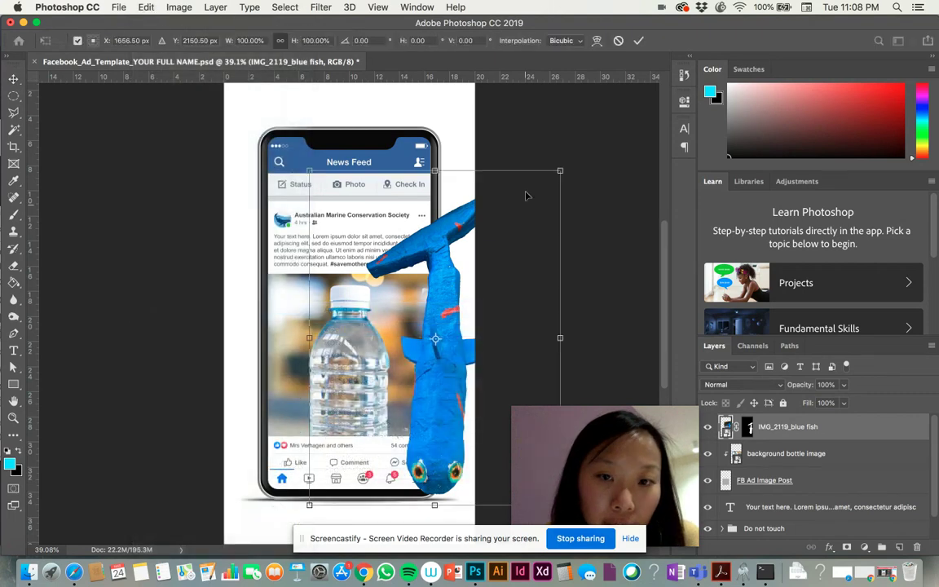
left_click_drag(559, 171, 404, 379)
left_click_drag(361, 417, 353, 351)
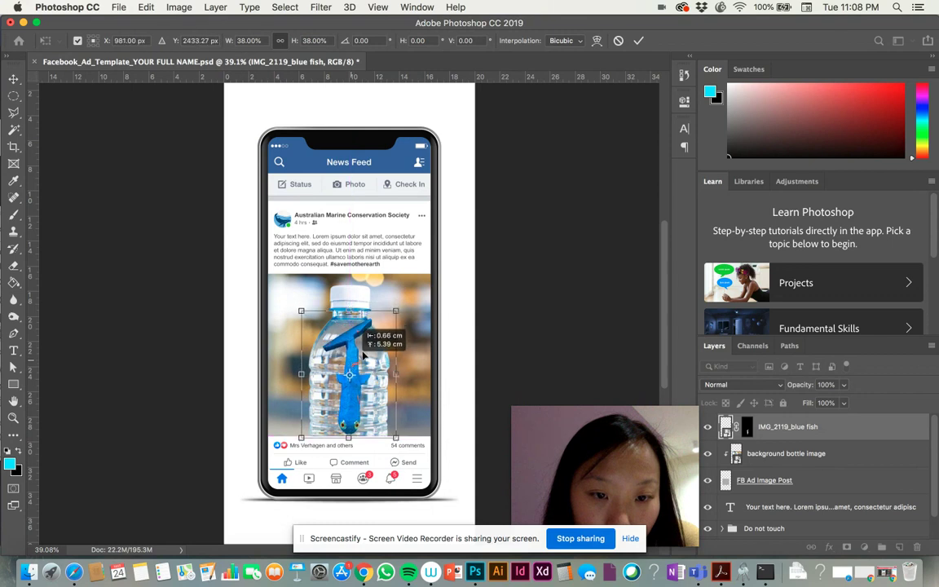
left_click_drag(394, 313, 393, 314)
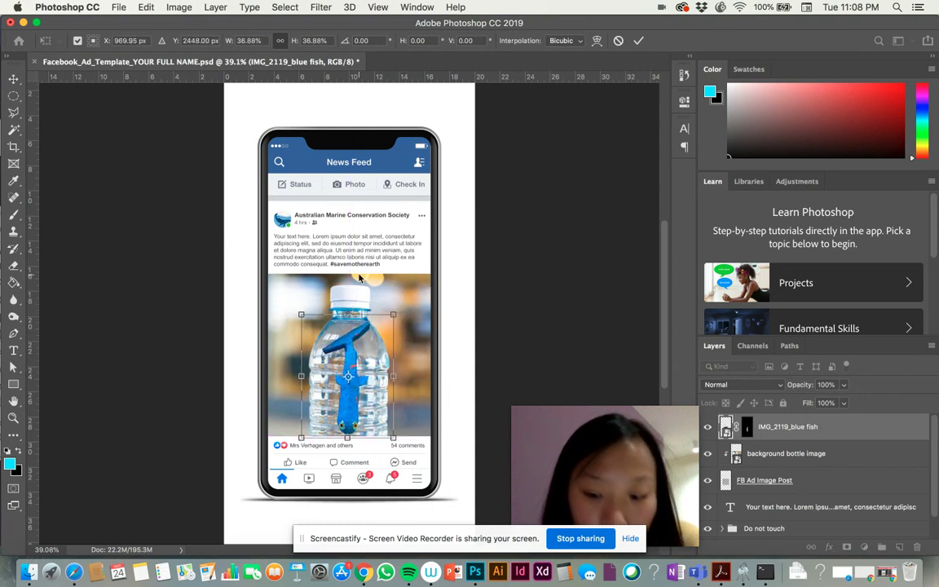
key("Return")
left_click_drag(342, 384, 349, 385)
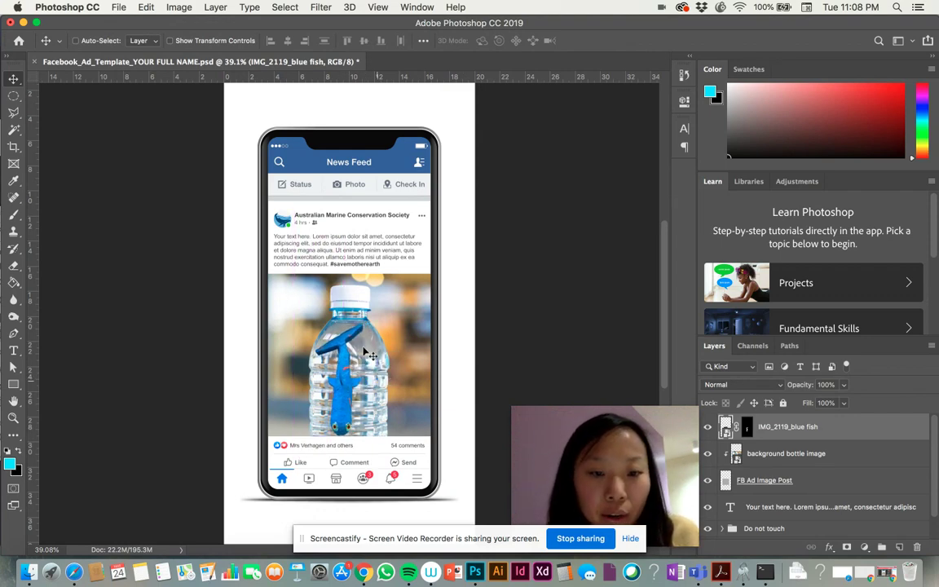
Rotate the blue fish to a tilted angle and reposition it inside the bottle
left_click(146, 7)
mouse_move(174, 310)
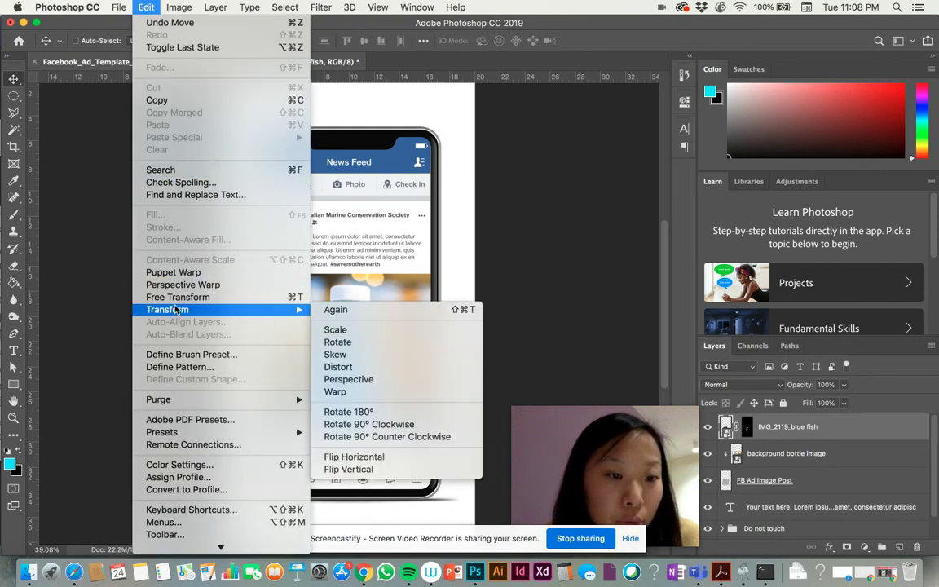
left_click(366, 341)
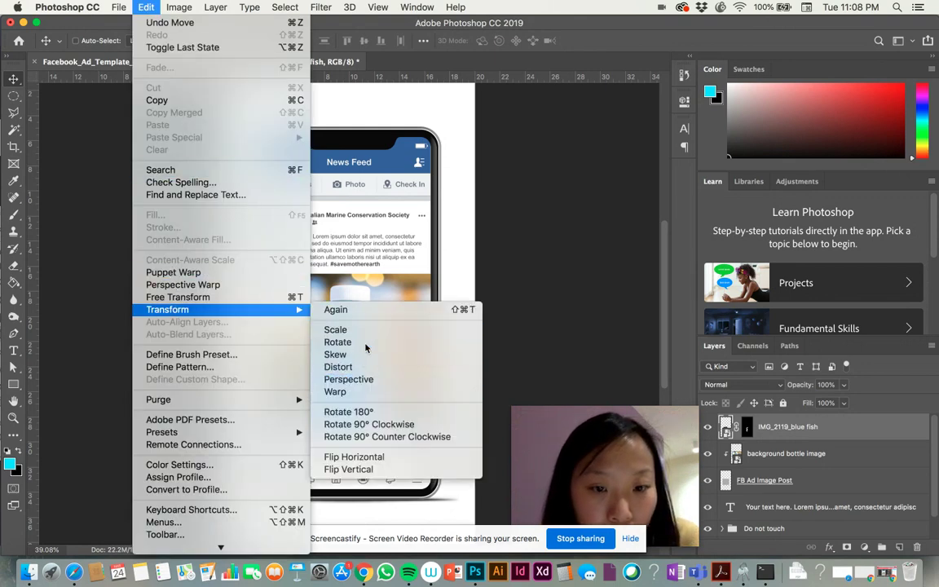
left_click_drag(438, 464, 423, 417)
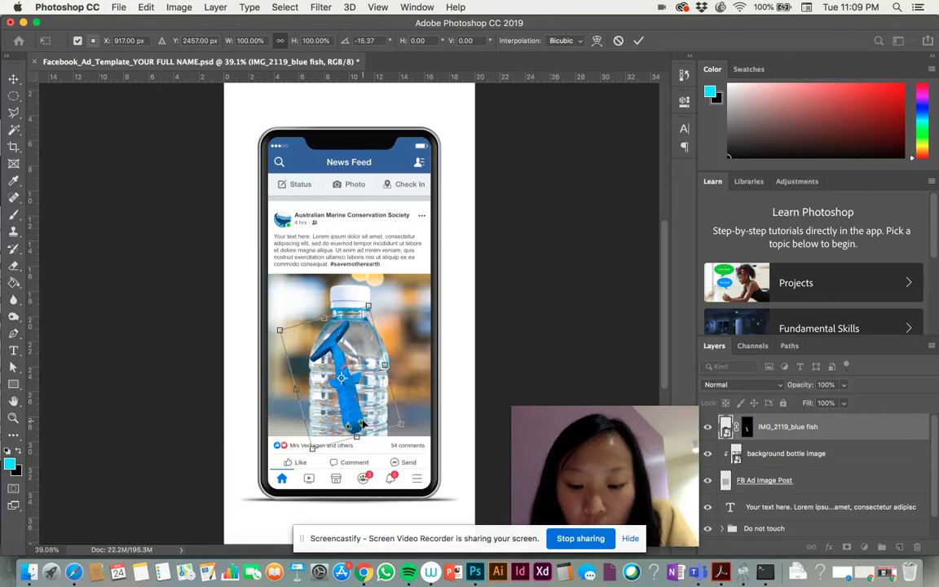
key("Return")
left_click_drag(359, 383, 351, 353)
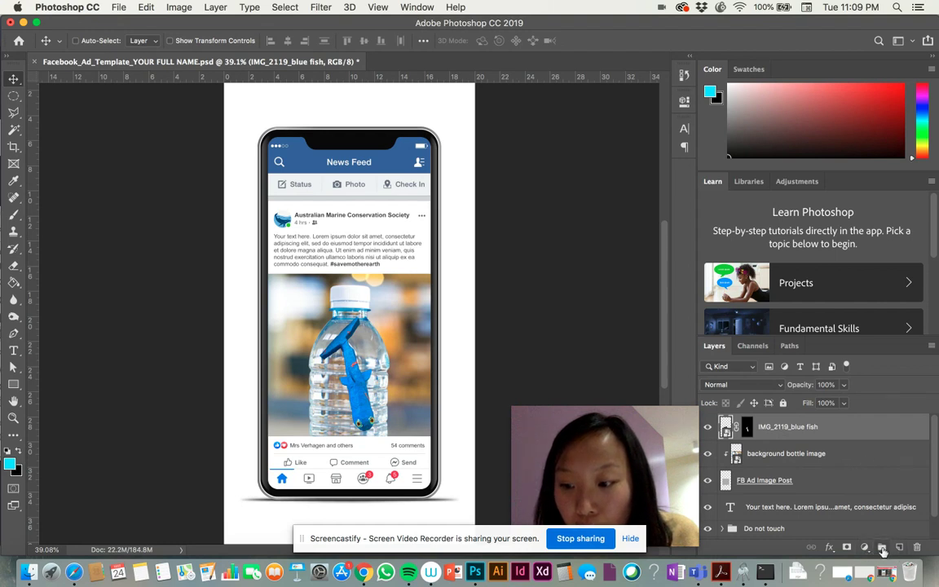
Put the blue fish layer into a new layer group renamed 'Frame 1'
left_click(881, 548)
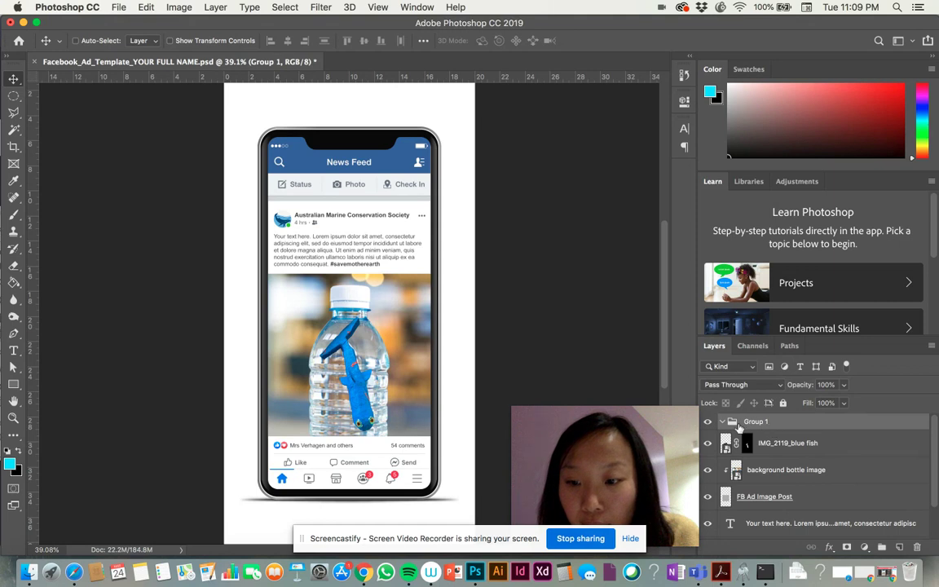
left_click_drag(820, 440, 827, 424)
double_click(778, 419)
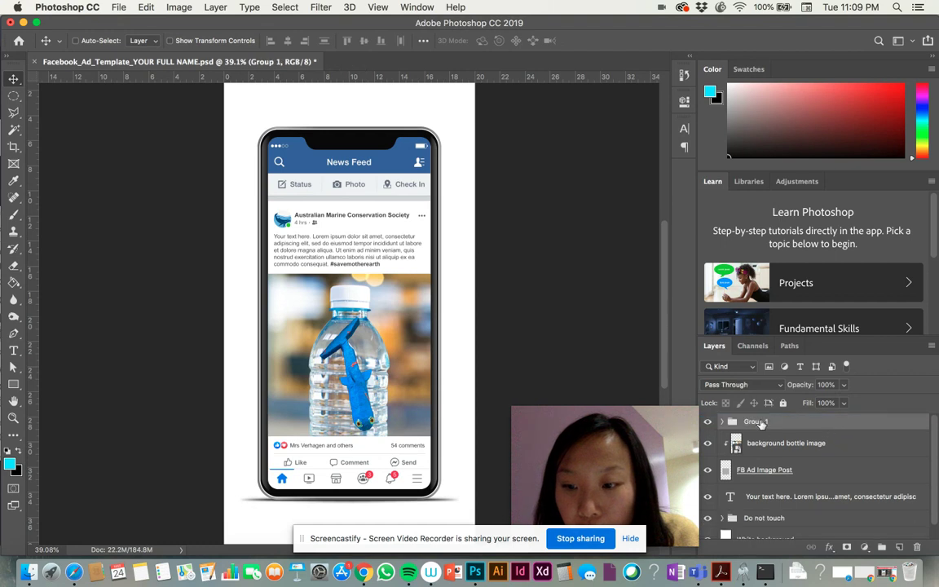
type("Frame")
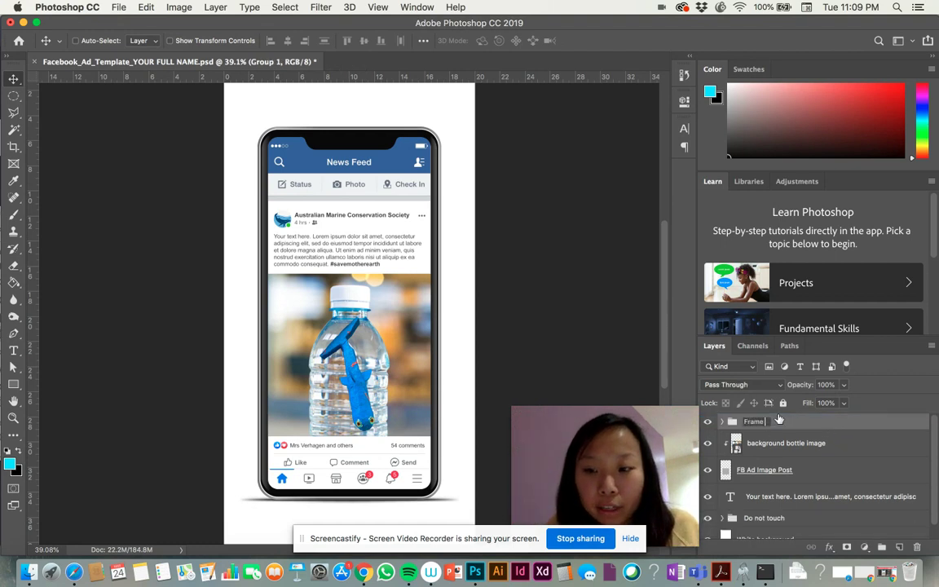
type(" 1")
key("Return")
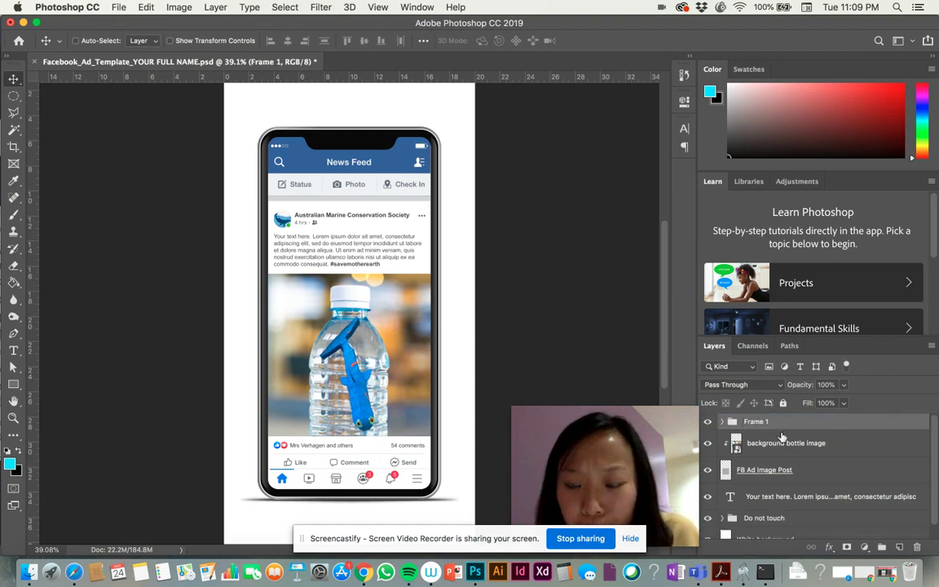
left_click(781, 441)
left_click(770, 421)
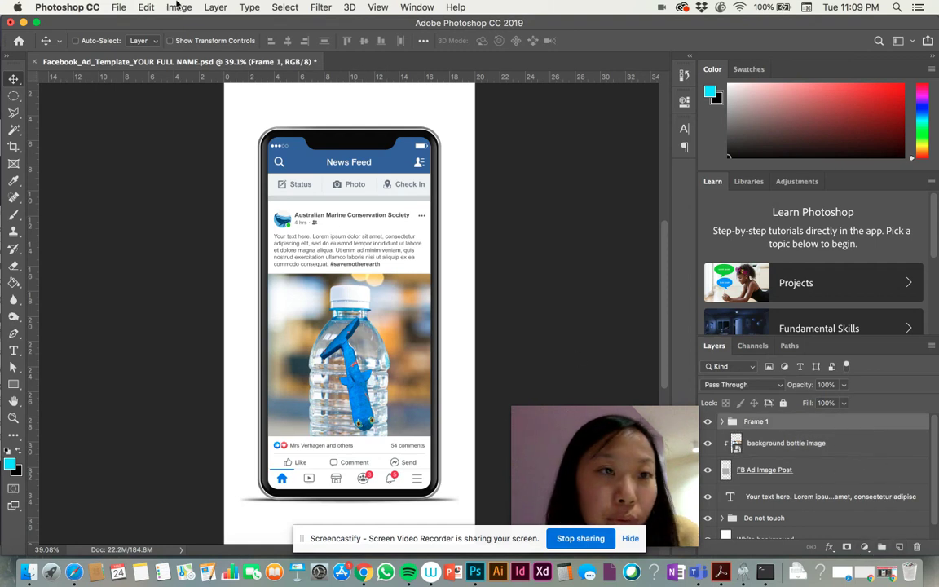
Duplicate the Frame 1 group as 'Frame 2' and select the fish layer inside it
left_click(210, 7)
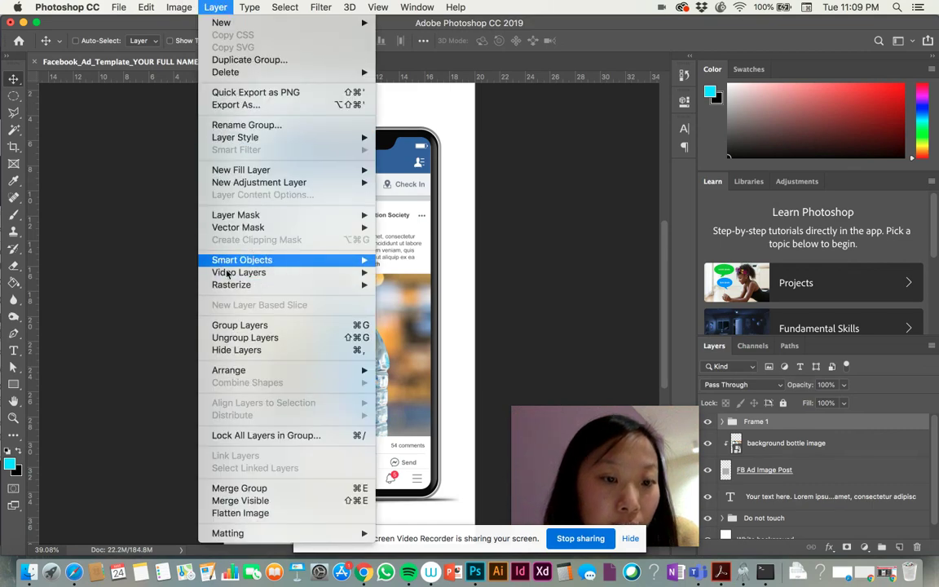
left_click(245, 60)
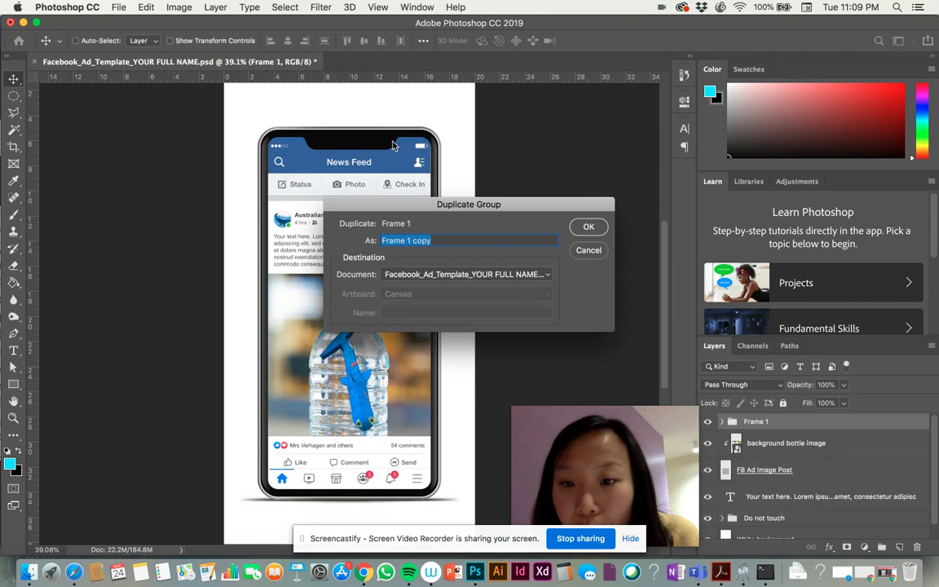
left_click_drag(459, 241, 407, 240)
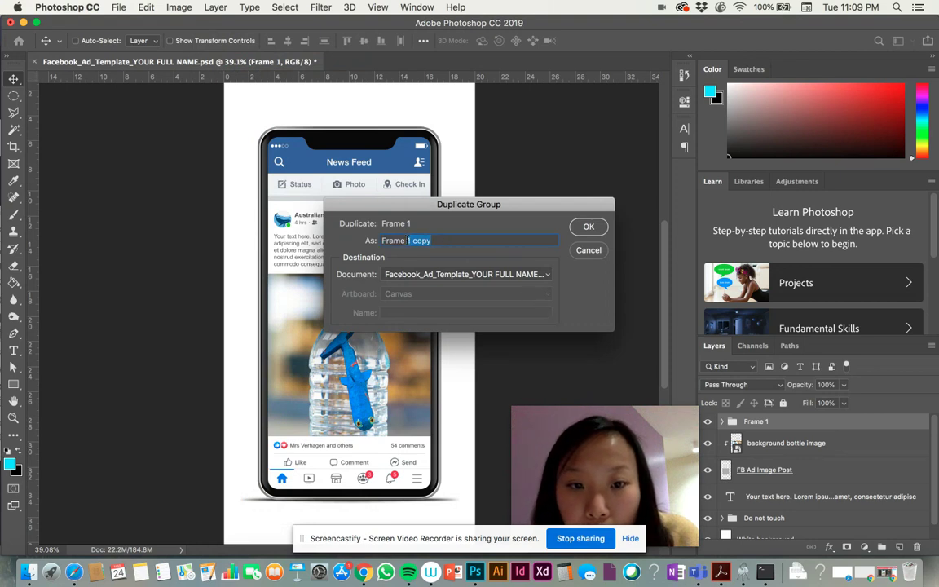
type("2")
key("Return")
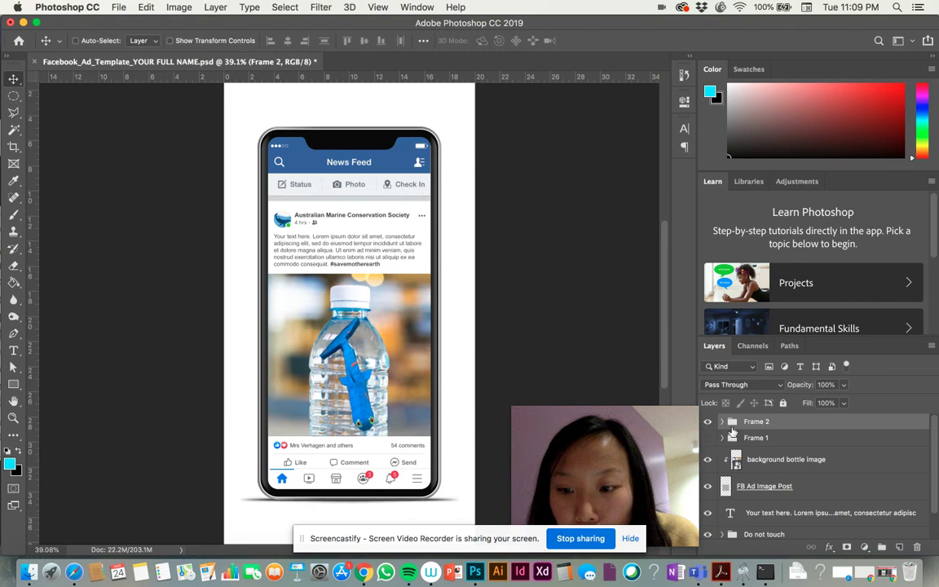
left_click(723, 422)
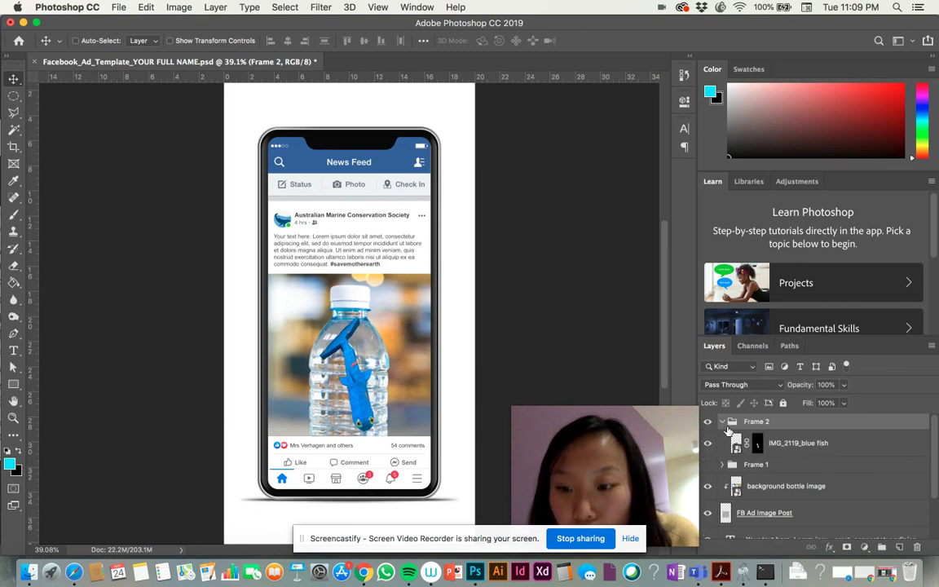
left_click(812, 449)
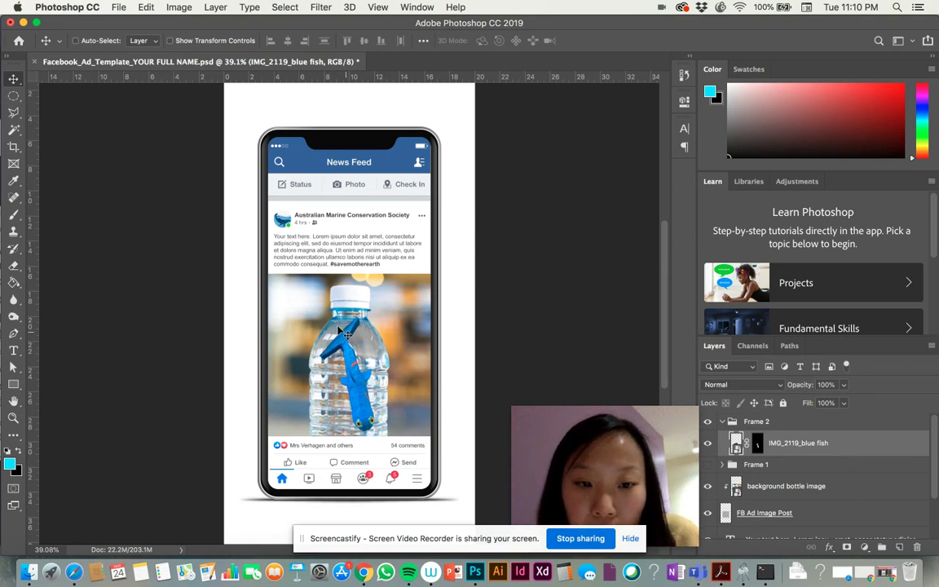
Duplicate the fish layer and rotate the copy about 23°, shifting it up-left in the bottle
key("super")
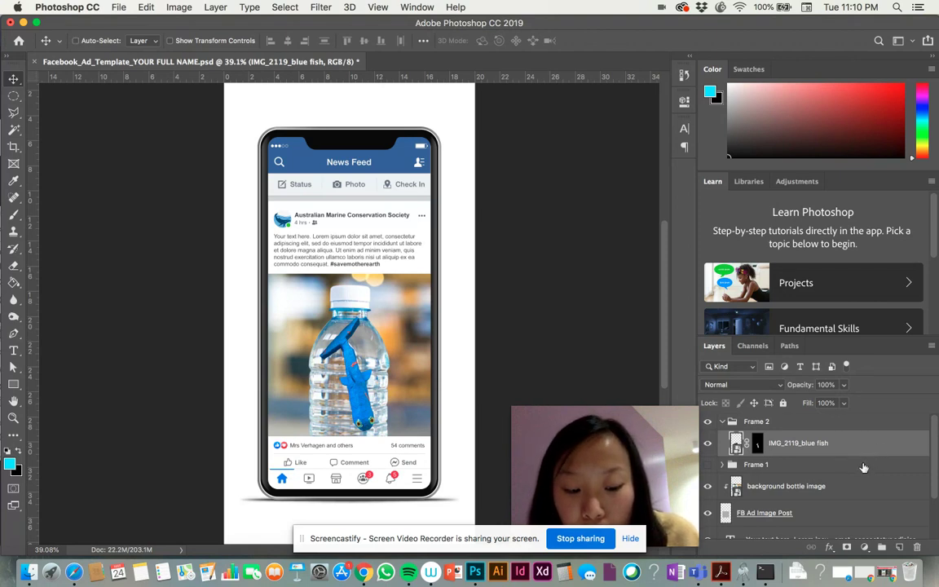
key("super+j")
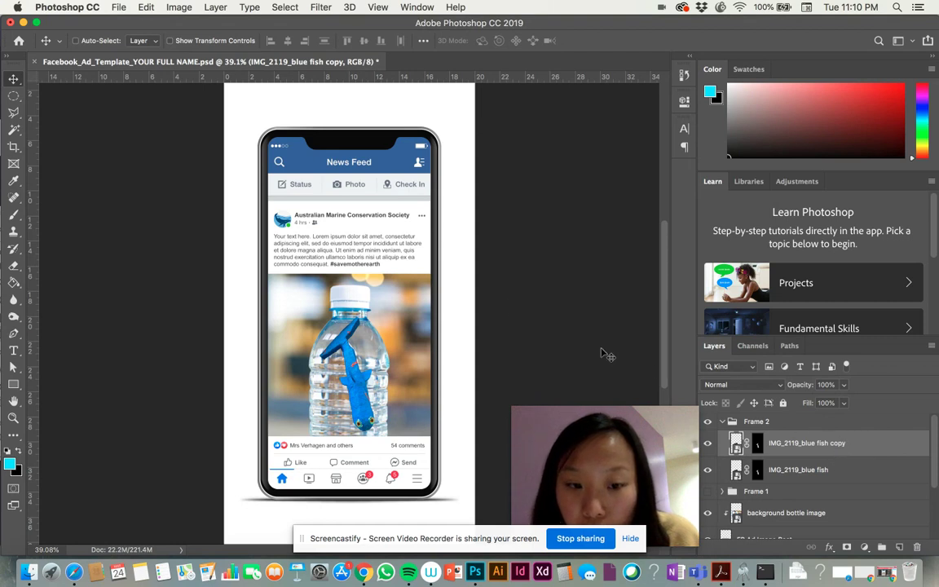
key("super+t")
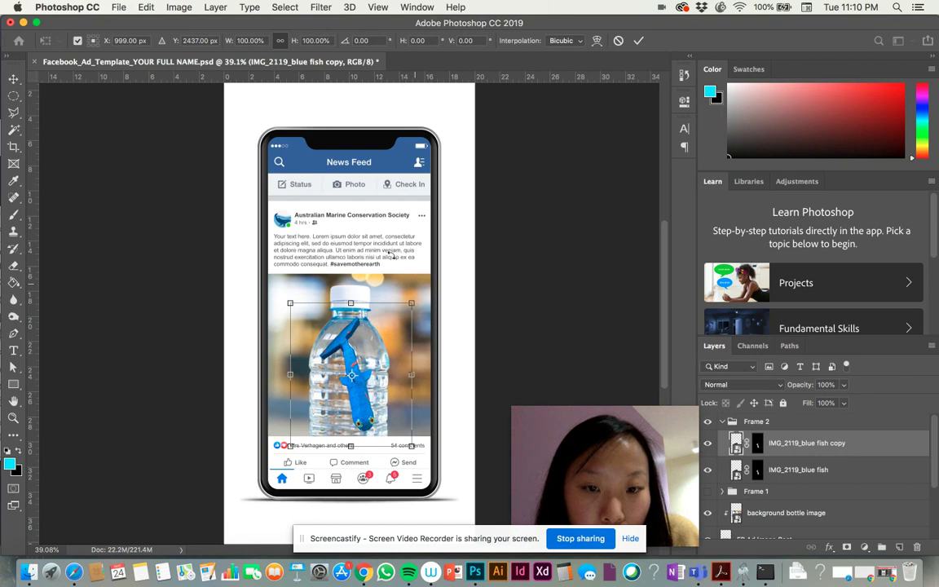
left_click_drag(422, 294, 447, 315)
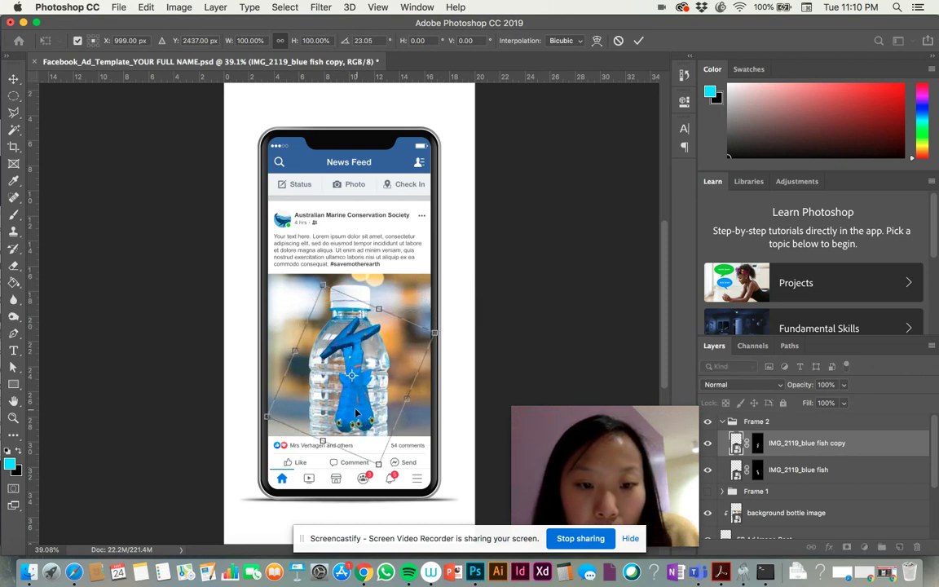
left_click_drag(365, 373, 343, 371)
key("Return")
Paint black on the fish copy's layer mask to hide its lower body
left_click(755, 446)
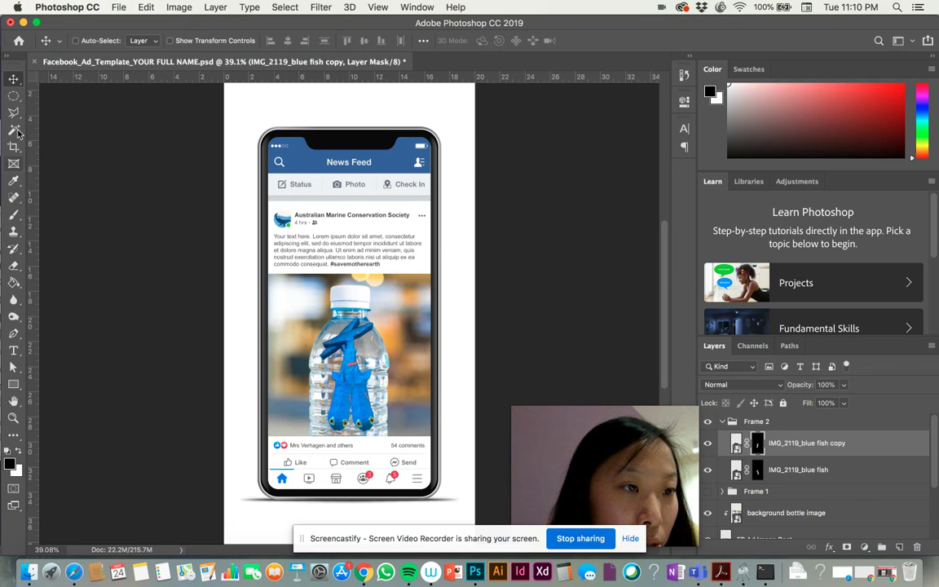
left_click(13, 217)
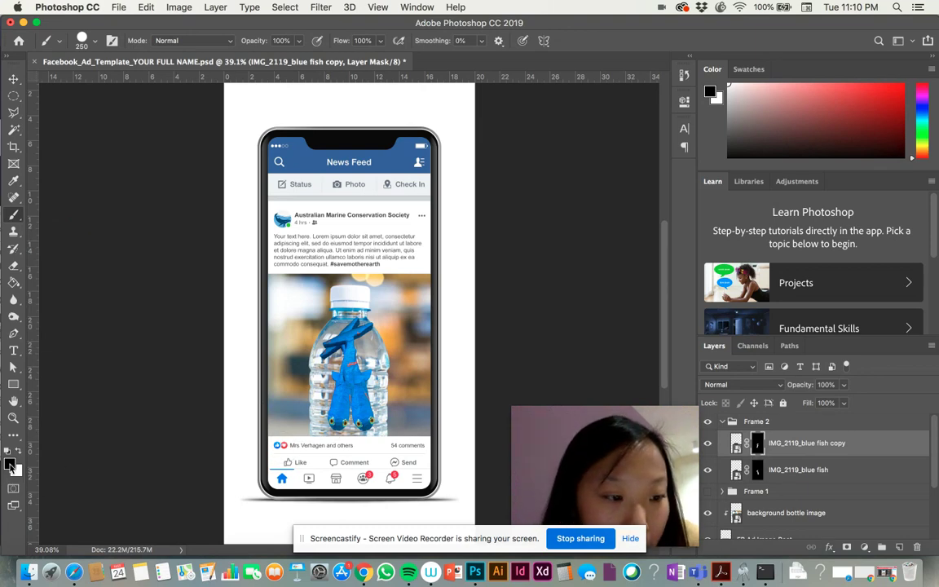
mouse_move(303, 396)
left_mouse_down()
mouse_move(313, 338)
mouse_move(341, 368)
left_mouse_up()
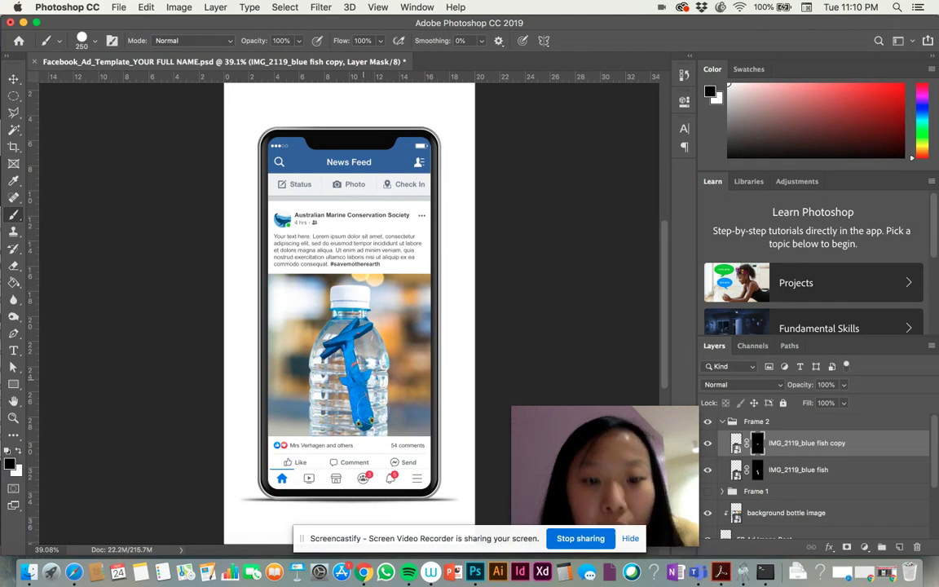
left_click(736, 442)
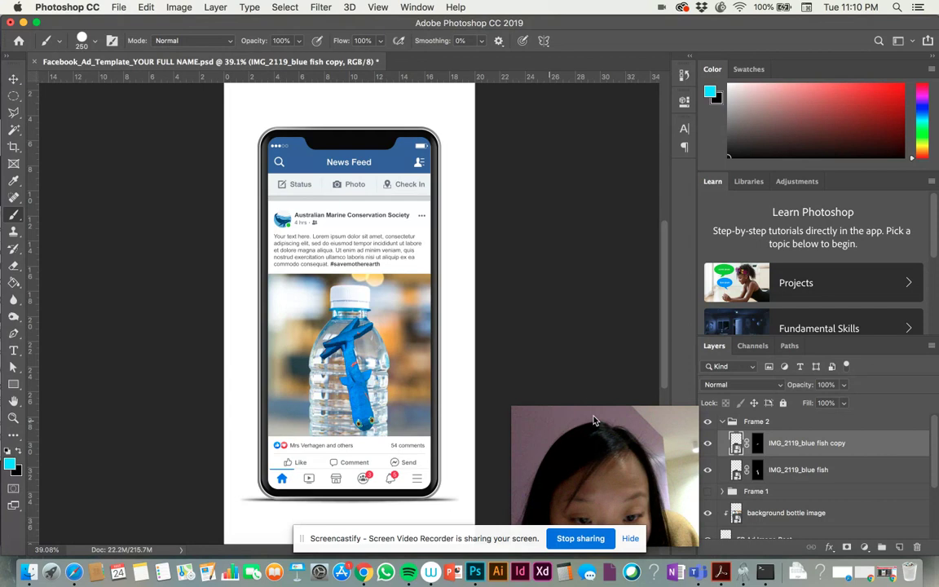
key("v")
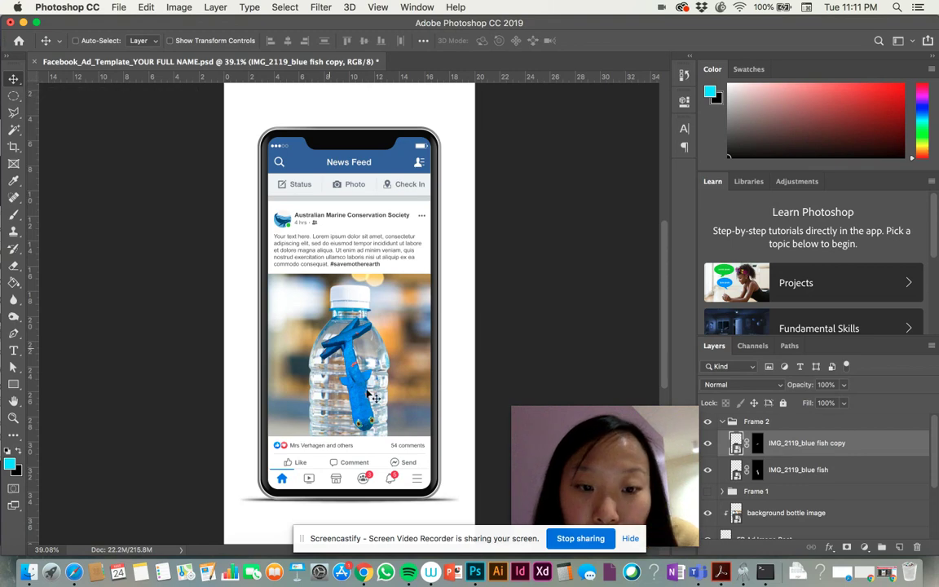
Zoom in on the fish and hide the rotated fish copy
key("z")
left_click(340, 355)
left_click(386, 362)
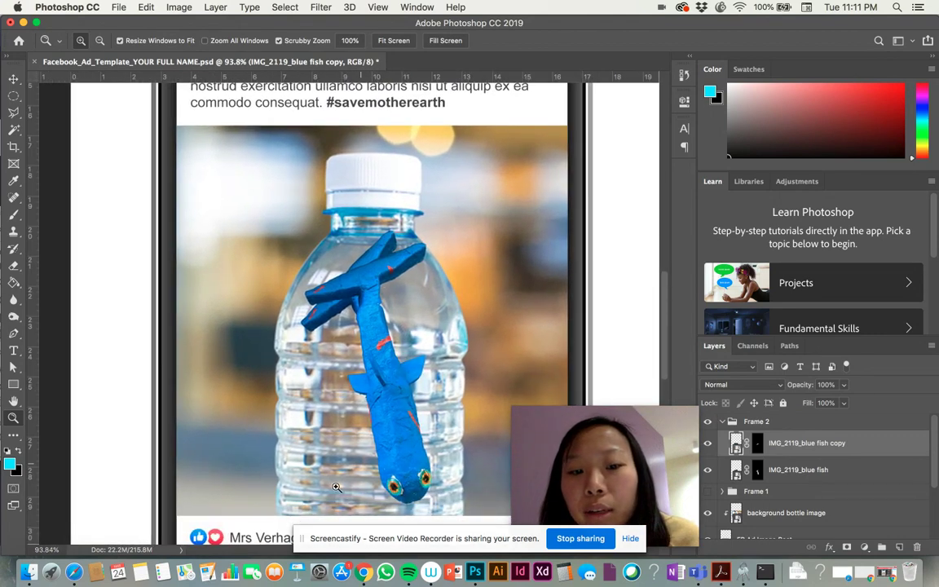
left_click(821, 470)
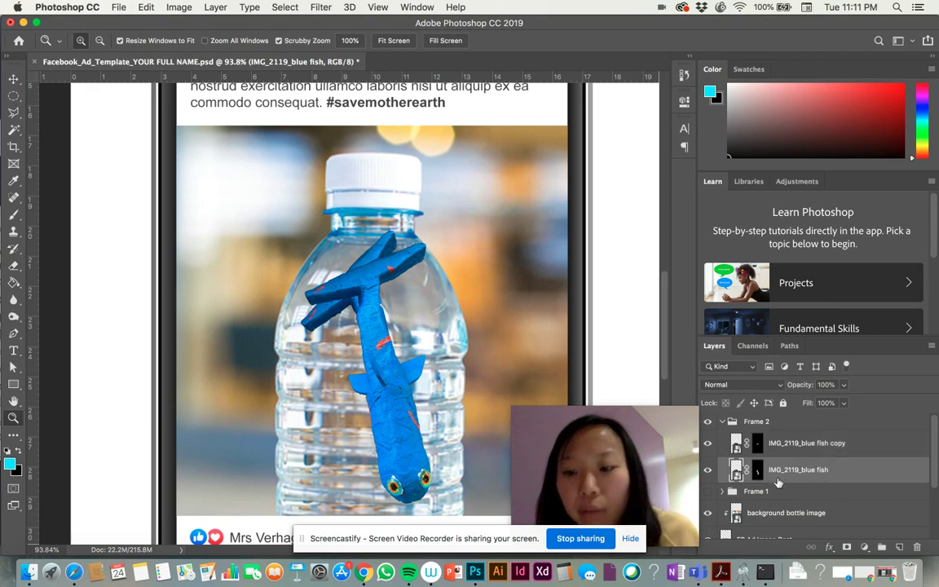
left_click(707, 444)
Compare the bottle with and without the original fish, then duplicate it as 'IMG_2119_blue fish copy 2'
left_click(707, 471)
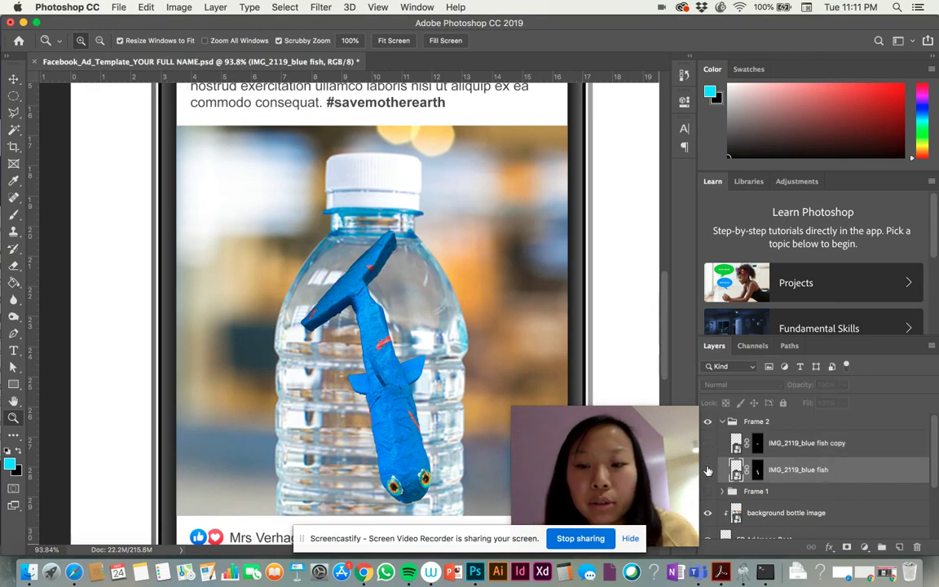
double_click(707, 470)
left_click(708, 470)
left_click(707, 470)
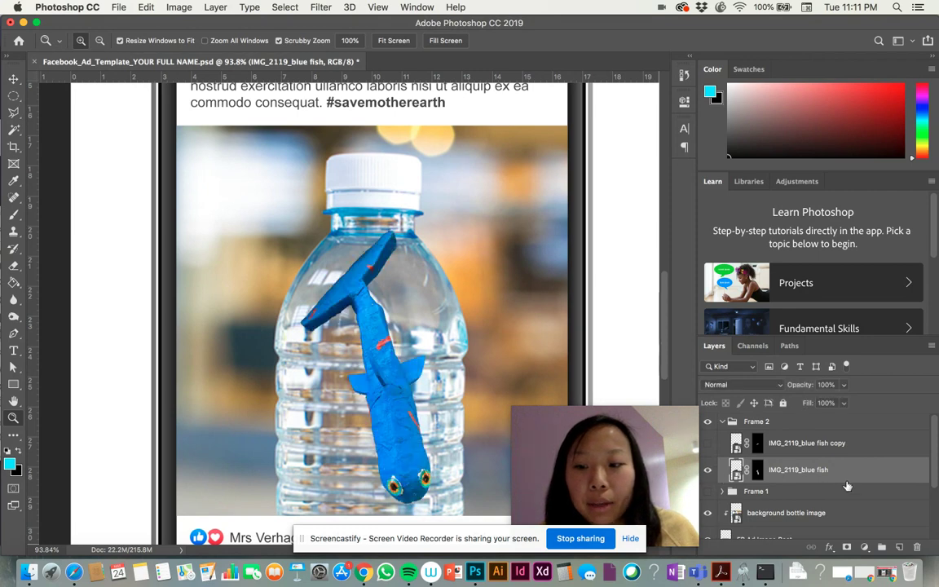
key("super+j")
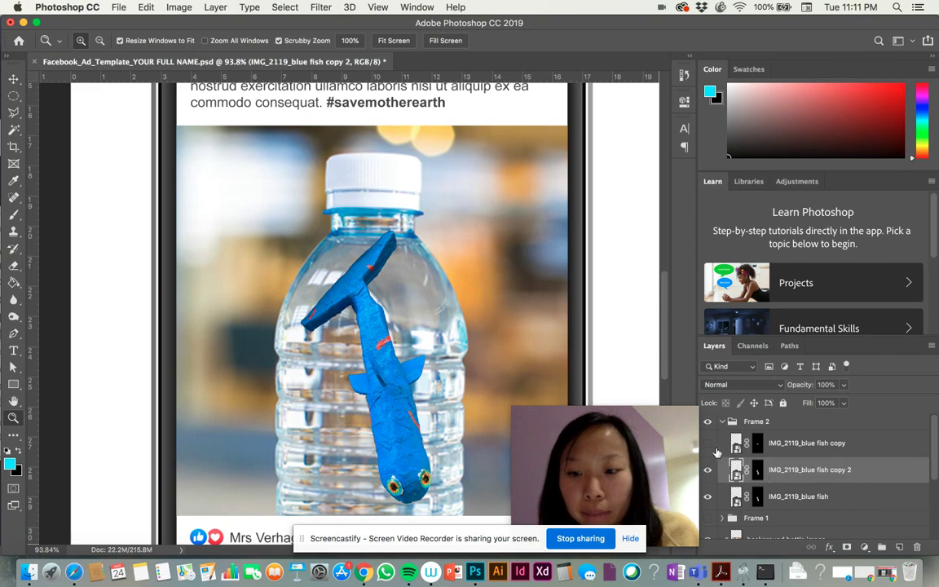
Rotate 'IMG_2119_blue fish copy 2' about 23° and nudge it slightly left
key("super+t")
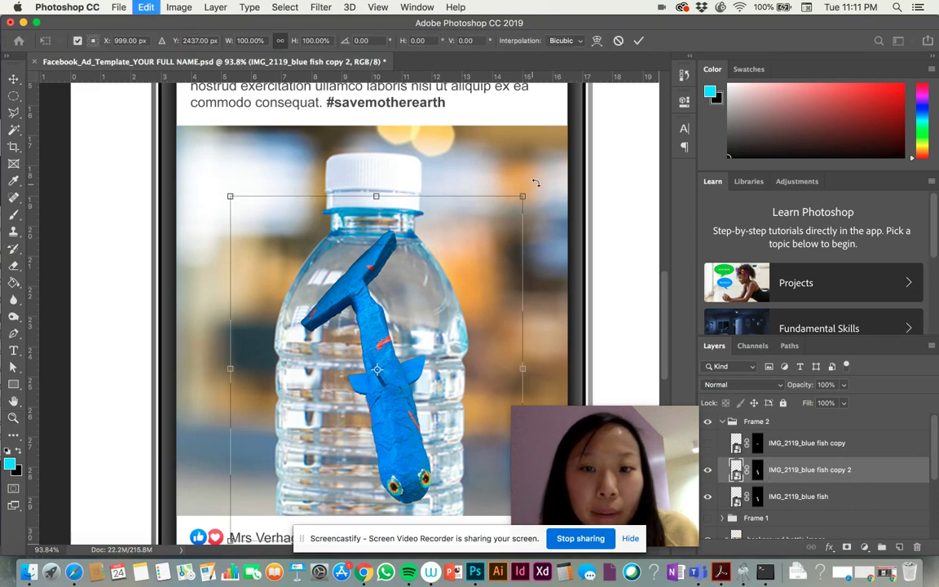
left_click_drag(536, 182, 596, 259)
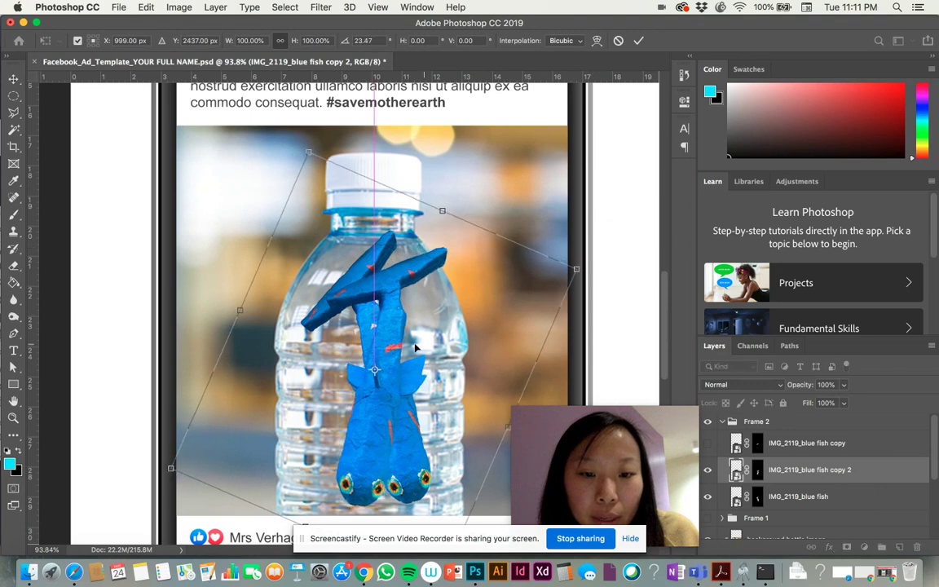
left_click_drag(415, 348, 411, 348)
key("Return")
key("z")
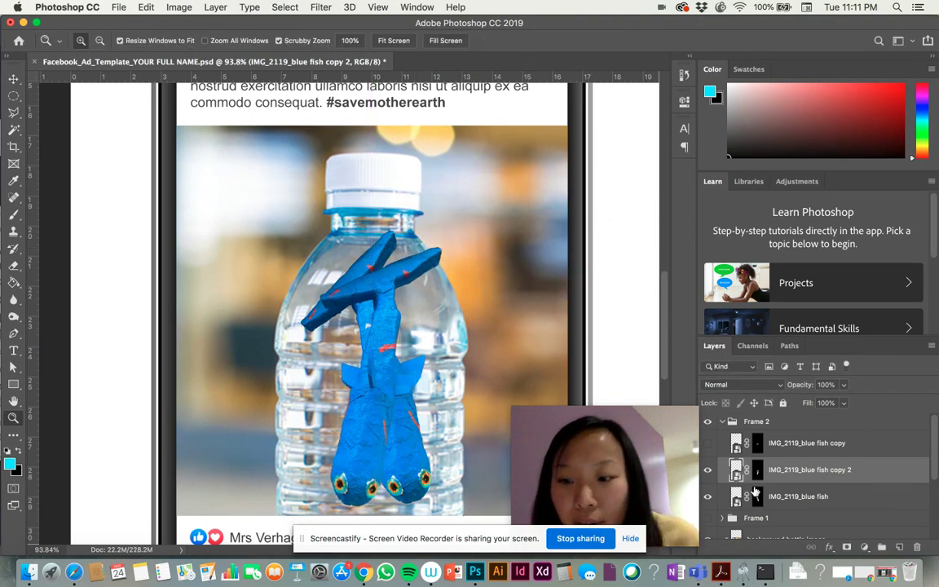
left_click(759, 477)
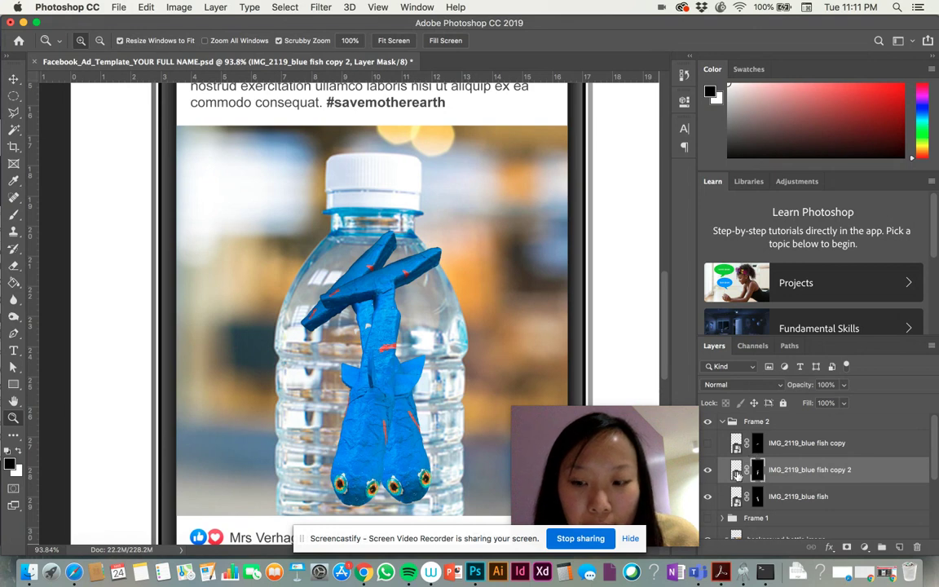
Mask away the new copy's upper-right fin and compare the result with the copy hidden
left_click(13, 214)
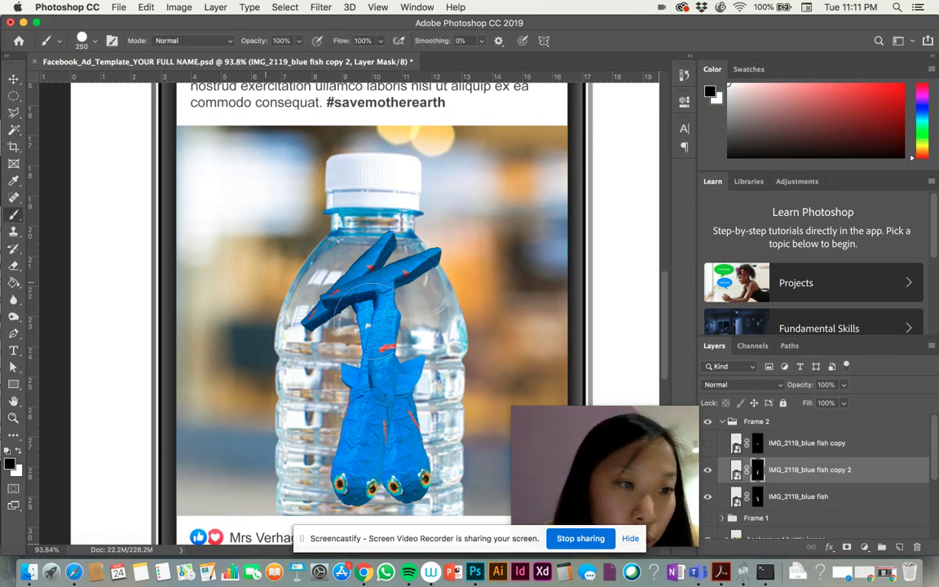
mouse_move(383, 293)
left_mouse_down()
mouse_move(416, 261)
mouse_move(399, 310)
left_mouse_up()
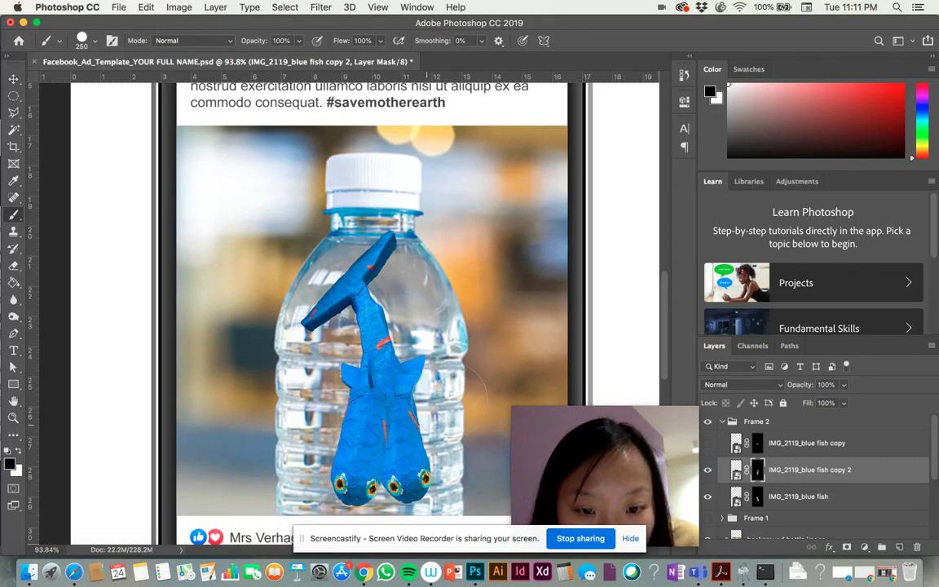
left_click(708, 470)
left_click(708, 470)
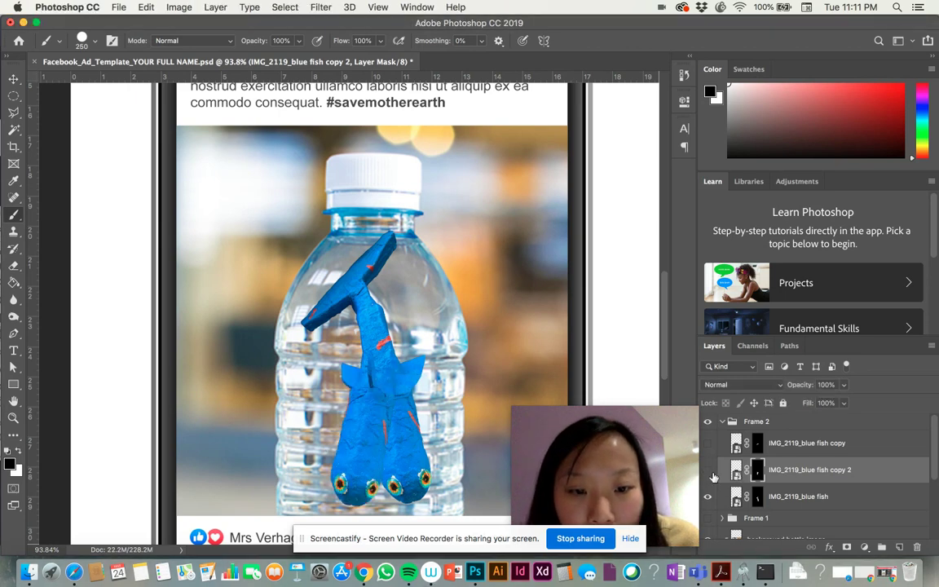
left_click(708, 470)
left_click(709, 471)
Show the original fish and the extra fish copy piece together, then select the Frame 2 group
left_click(708, 497)
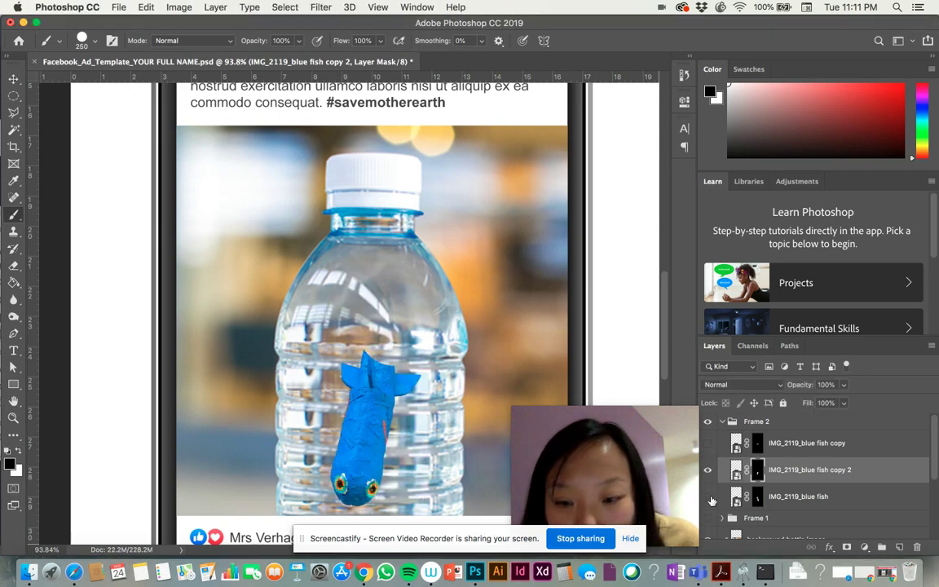
left_click(708, 497)
left_click(709, 497)
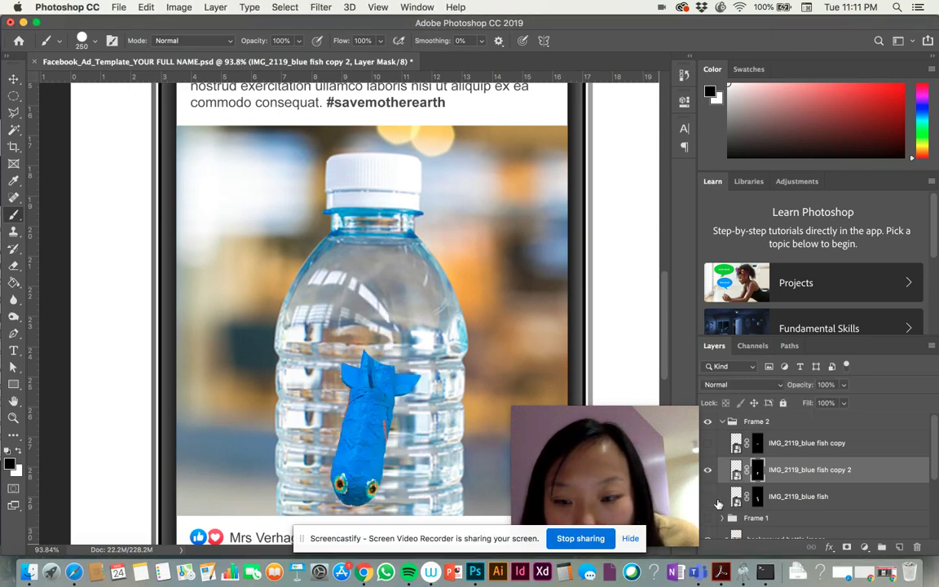
left_click(761, 495)
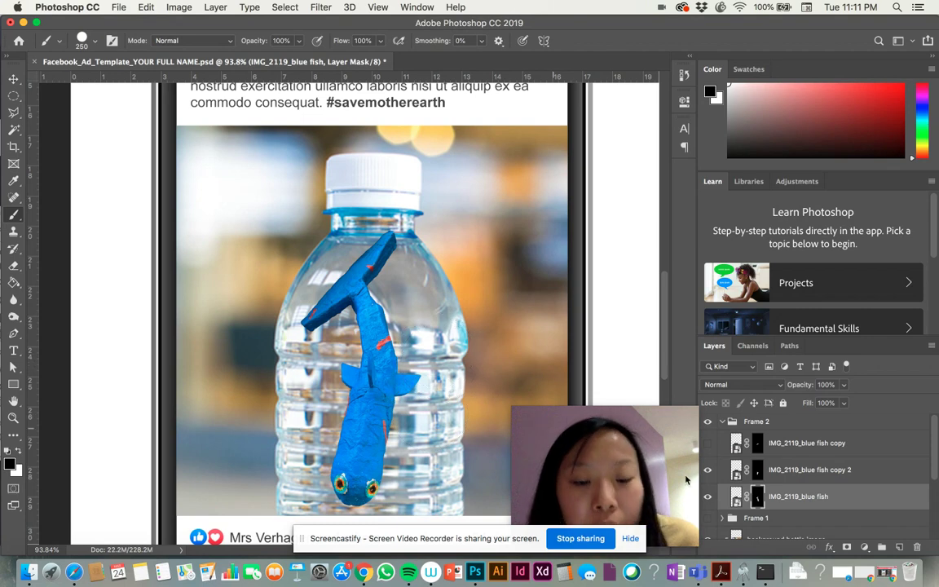
left_click(707, 450)
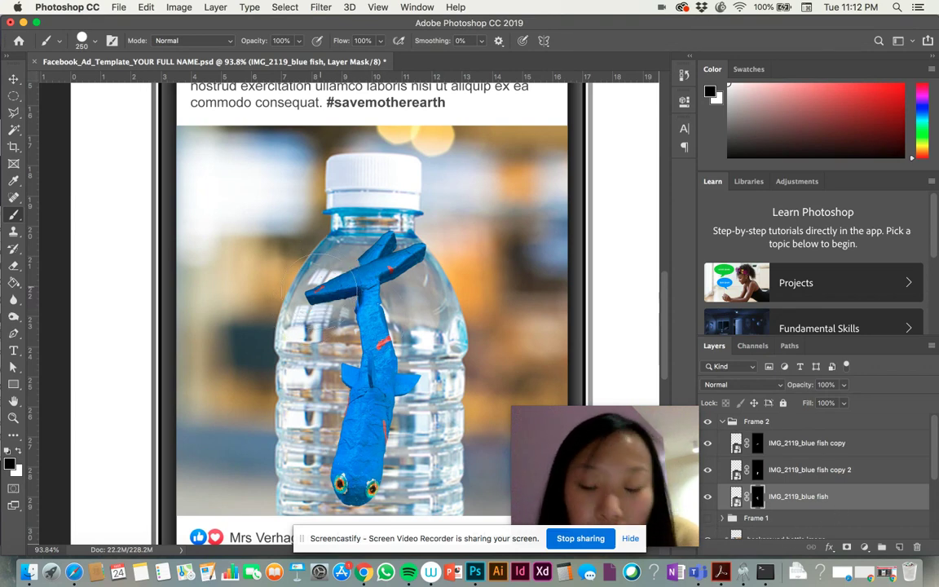
key("bracketleft")
key("bracketleft")
key("bracketleft")
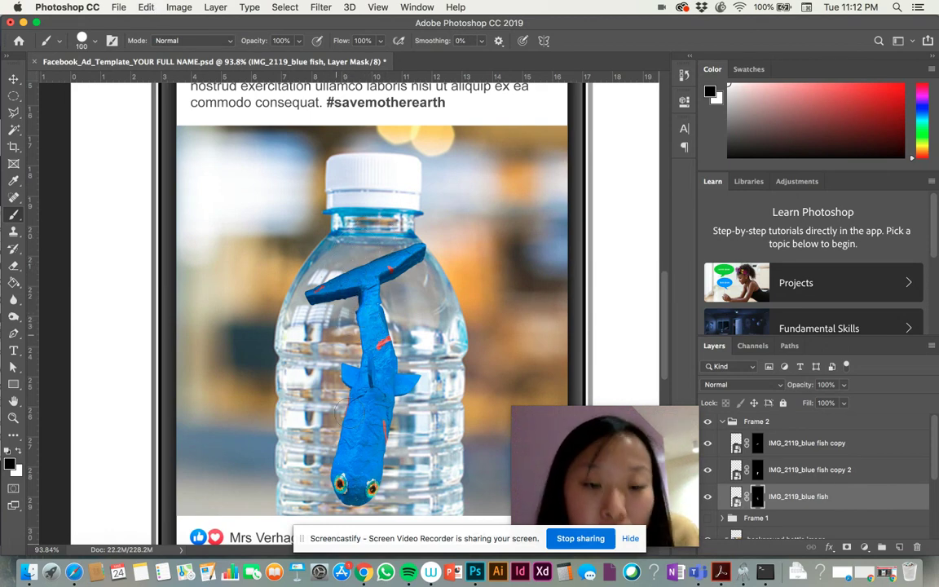
left_click(722, 422)
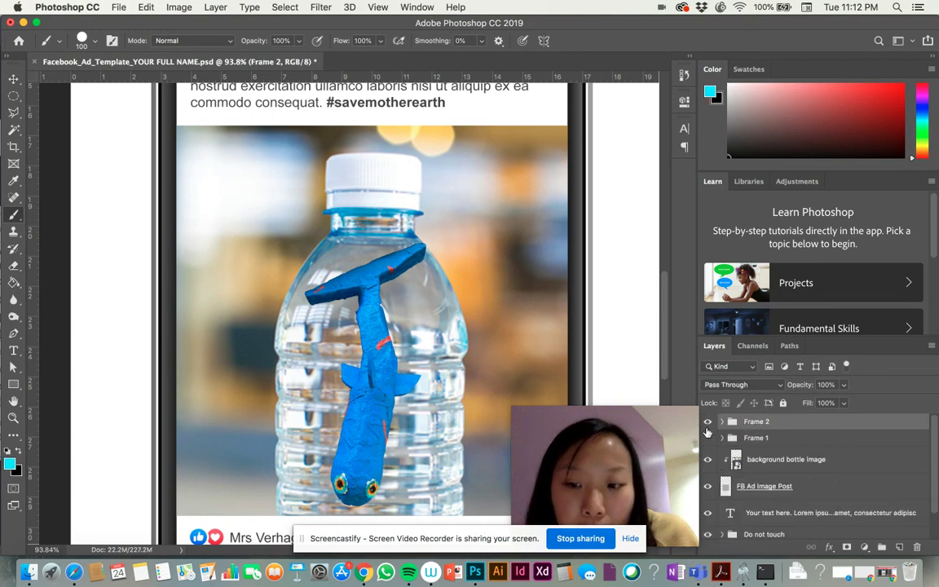
Flick Frame 2's visibility on and off to compare the two fish poses, ending with it hidden
left_click(708, 422)
left_click(708, 439)
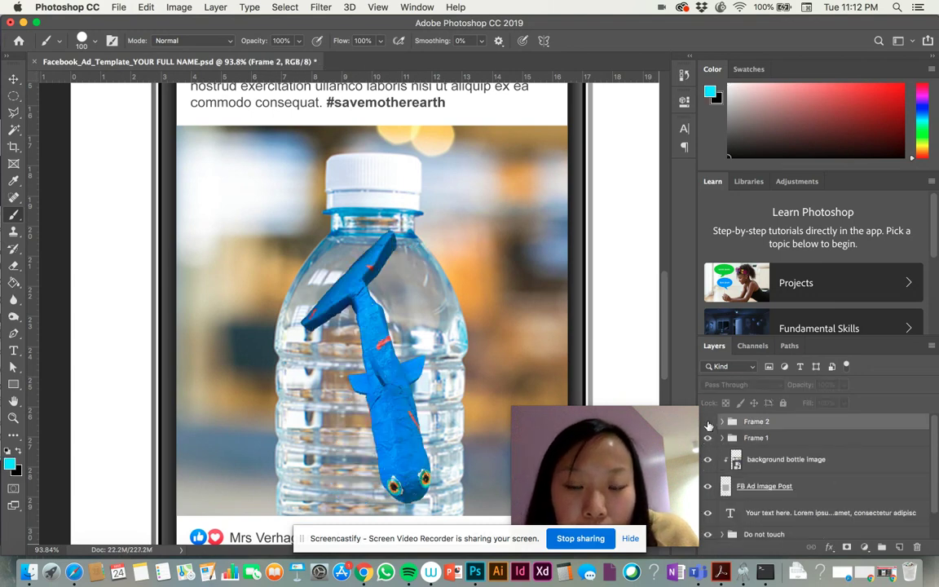
left_click(708, 421)
left_click(707, 421)
left_click(707, 421)
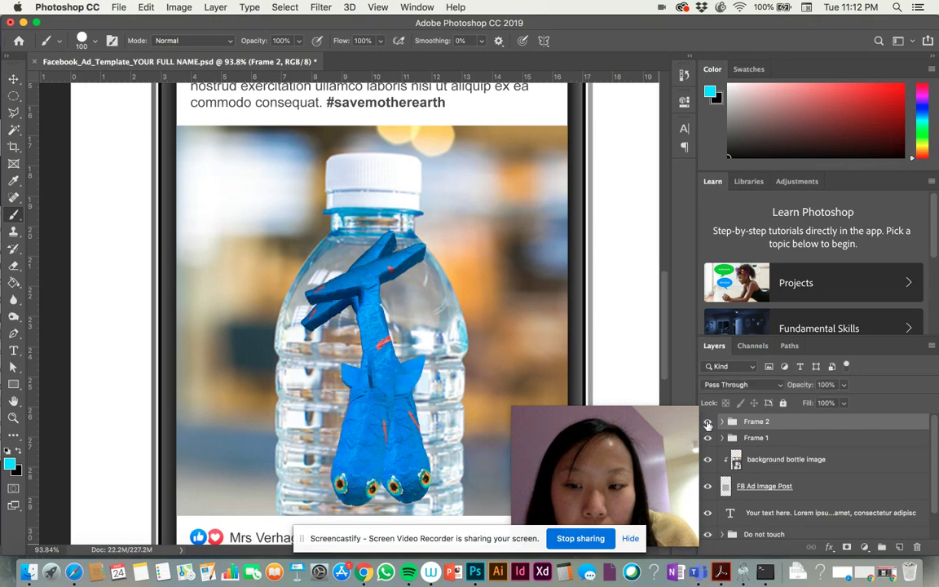
left_click(707, 422)
left_click(708, 422)
left_click(708, 422)
left_click(708, 423)
left_click(707, 422)
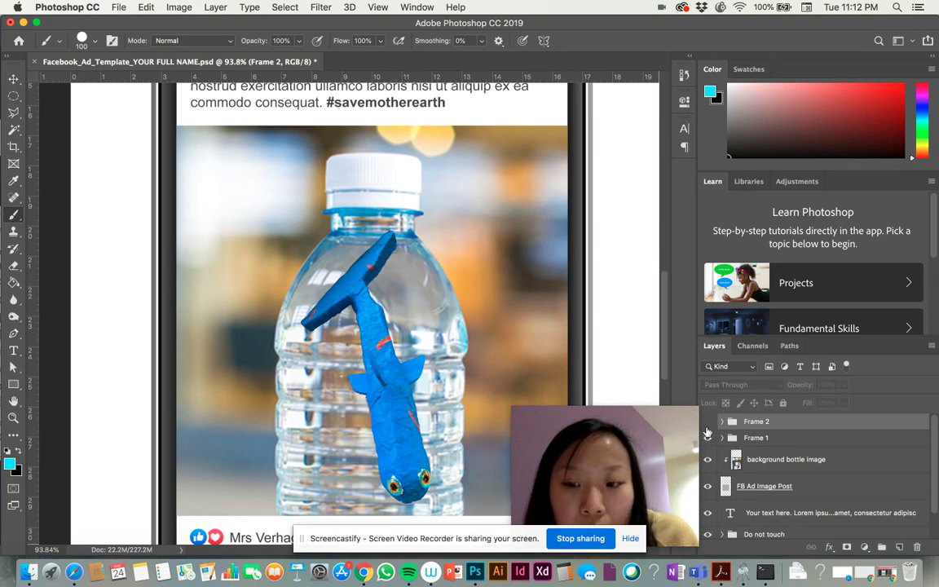
left_click(708, 422)
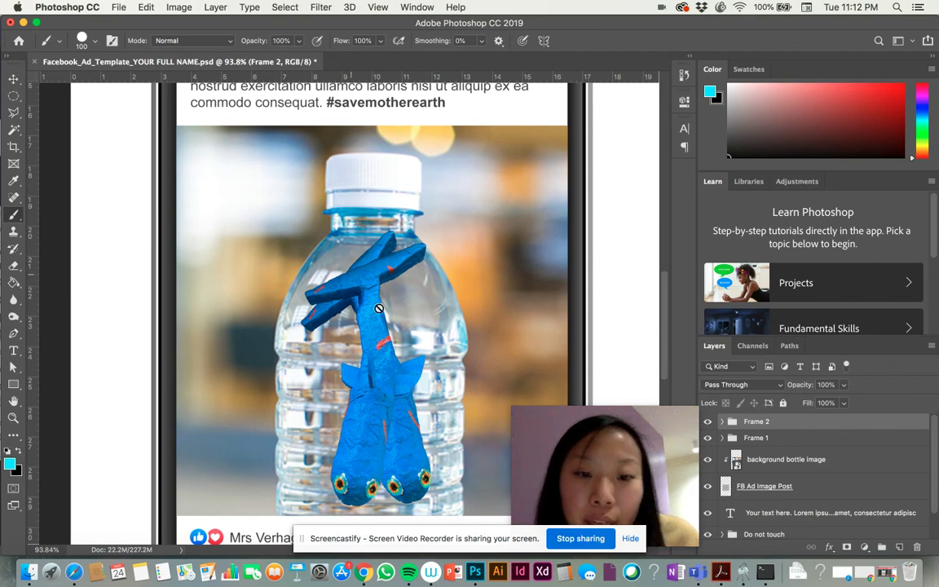
left_click(708, 422)
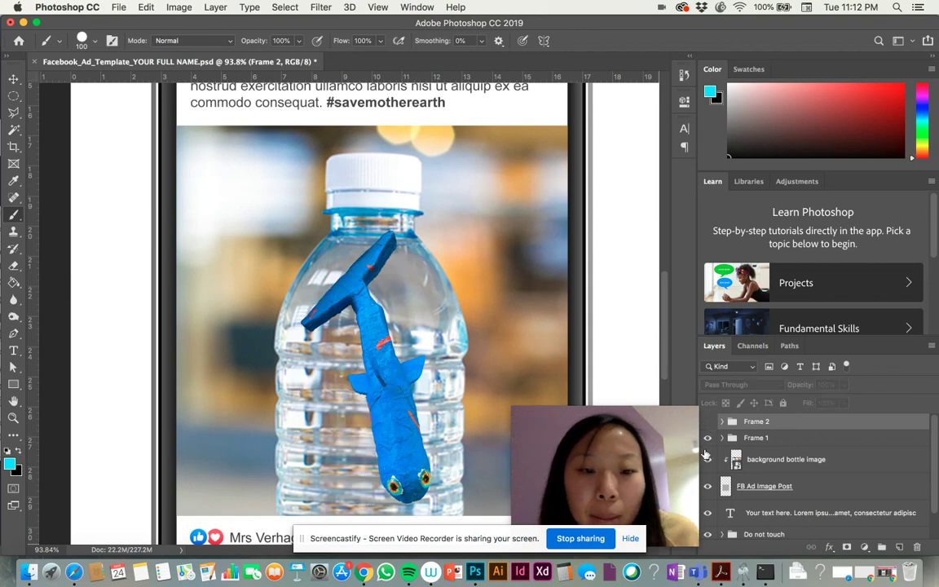
Fit the mockup on screen, preview the wriggle leaving Frame 2 visible, and add empty Layer 1
key("z")
key("super+0")
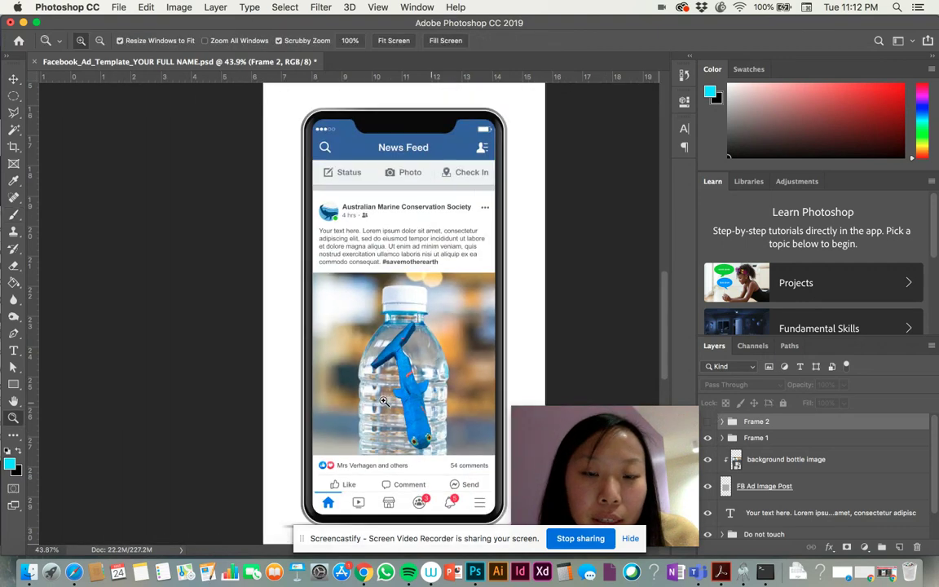
left_click(707, 421)
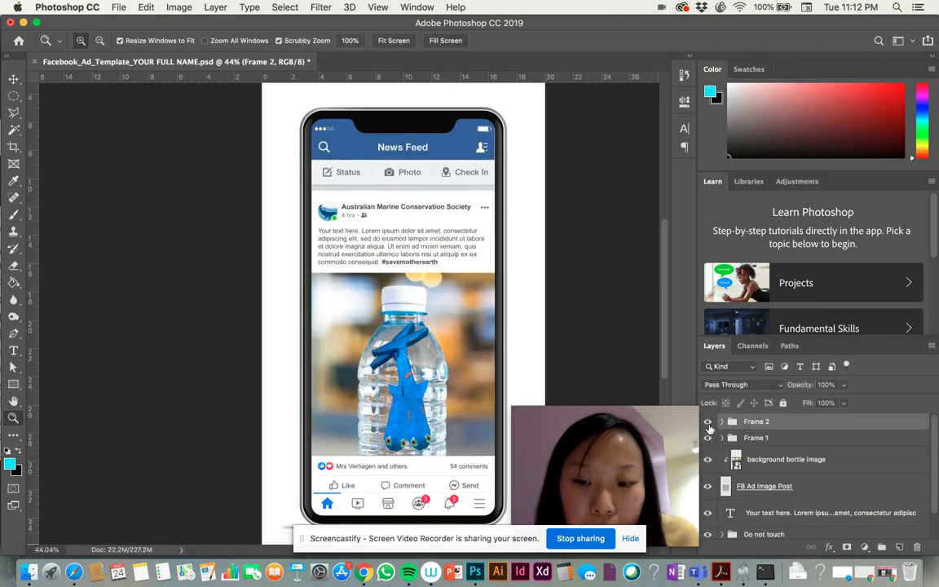
left_click(708, 421)
left_click(709, 422)
left_click(709, 421)
left_click(709, 422)
left_click(709, 421)
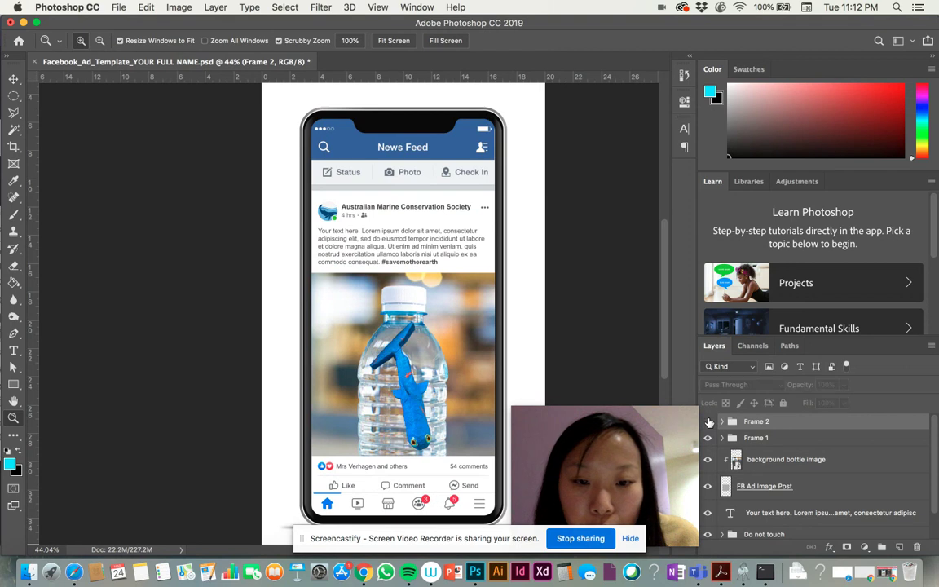
left_click(710, 422)
left_click(711, 421)
left_click(711, 421)
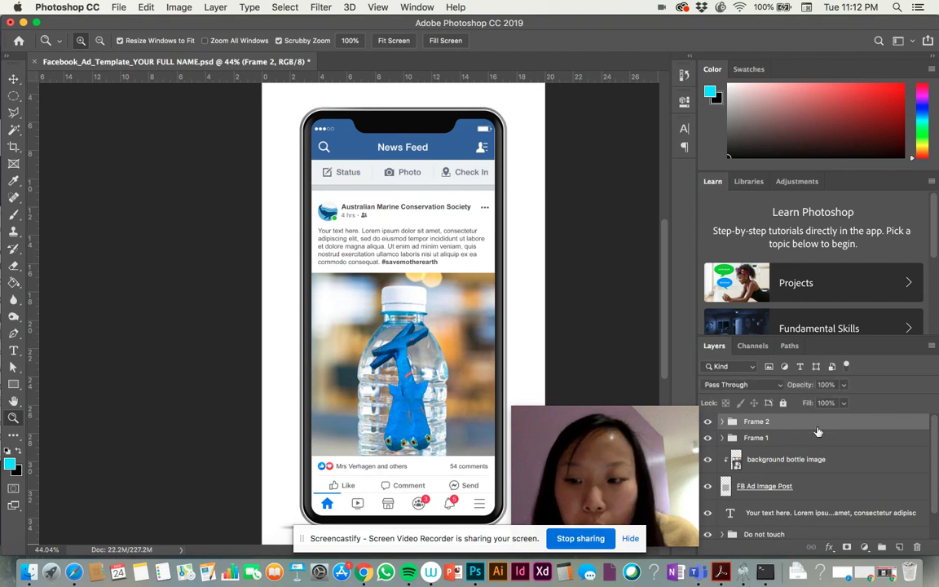
key("shift+super+alt+n")
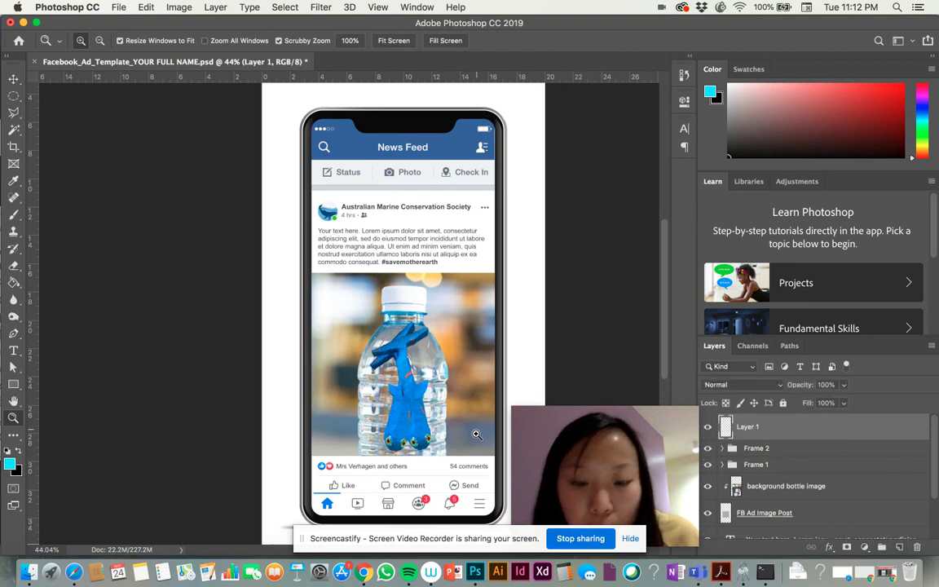
Set up a white brush with 0% hardness for soft edges
key("b")
key("d")
key("x")
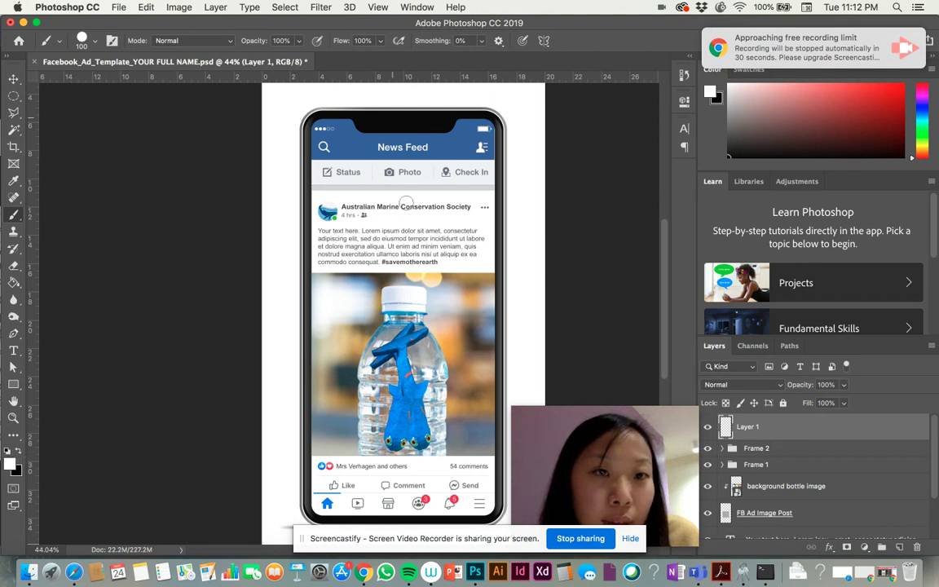
left_click(95, 41)
left_click(122, 97)
type("0")
key("Return")
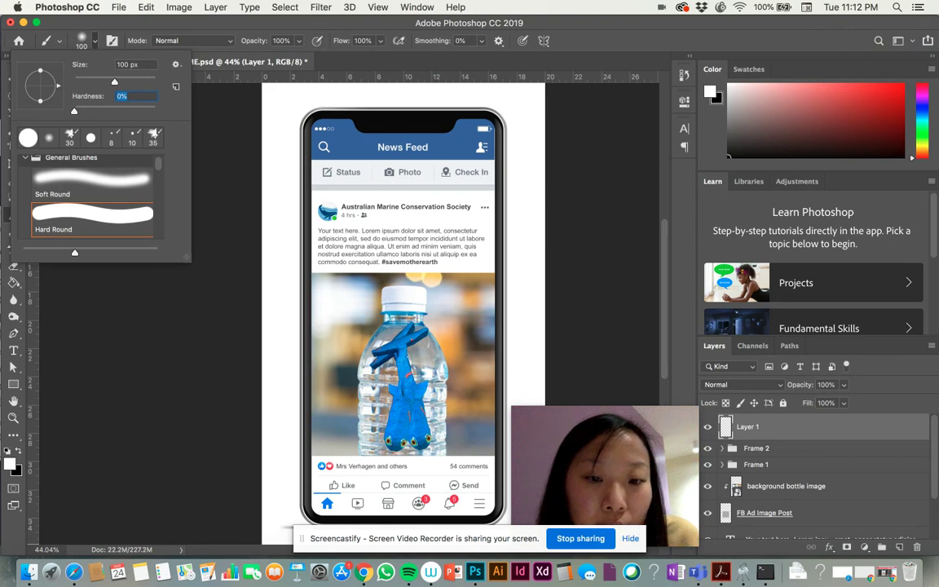
Paint white haze over the bottle and lower Layer 1's Fill to about 22%
mouse_move(342, 320)
left_mouse_down()
mouse_move(363, 306)
mouse_move(352, 310)
mouse_move(405, 361)
mouse_move(359, 384)
mouse_move(430, 423)
left_mouse_up()
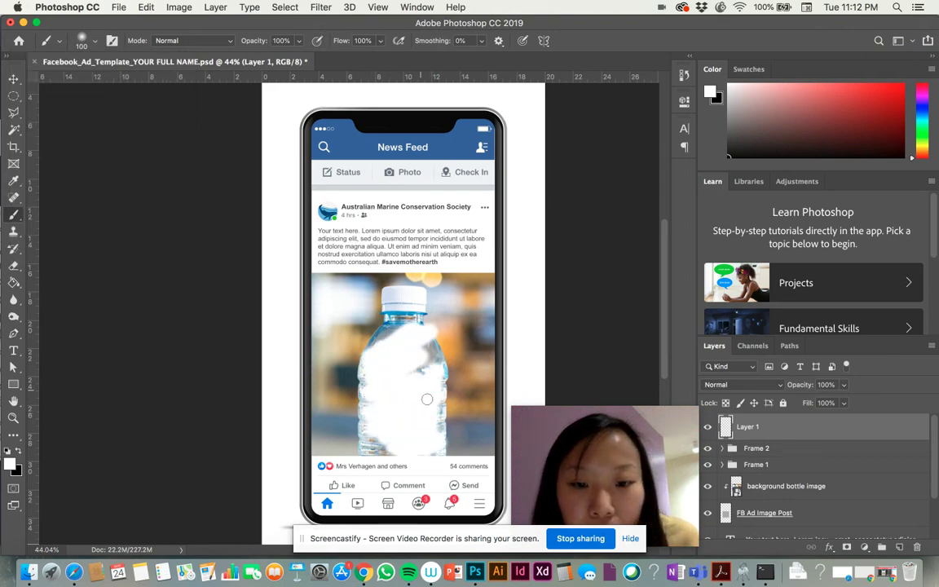
left_click(844, 403)
left_click_drag(818, 422, 797, 422)
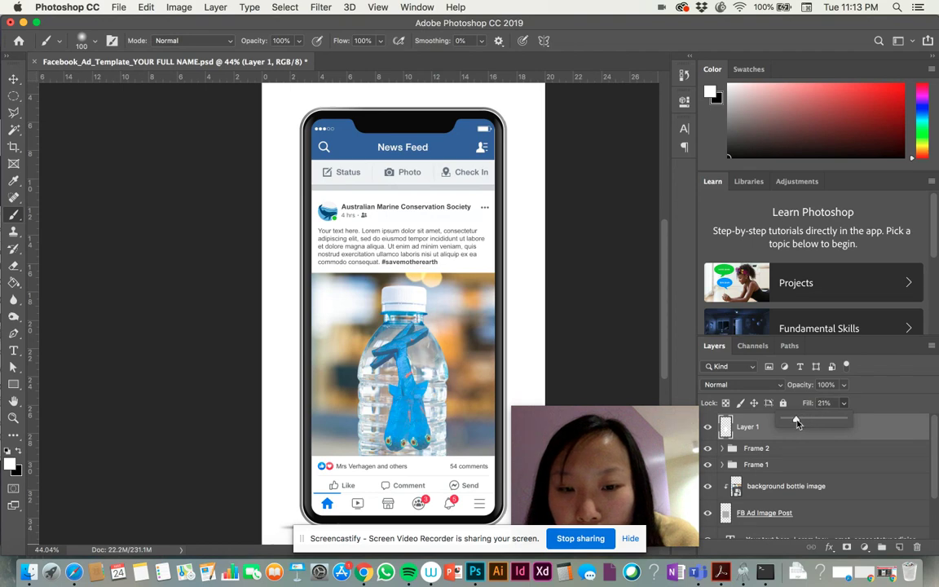
Select the Frame 1 group and leave Frame 2 hidden so only one fish shows
left_click(762, 466)
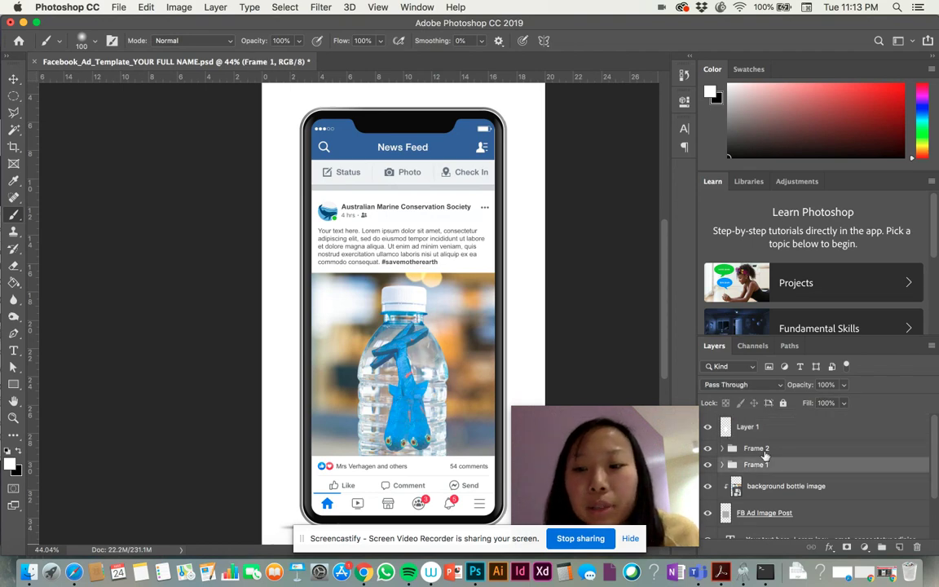
left_click(708, 448)
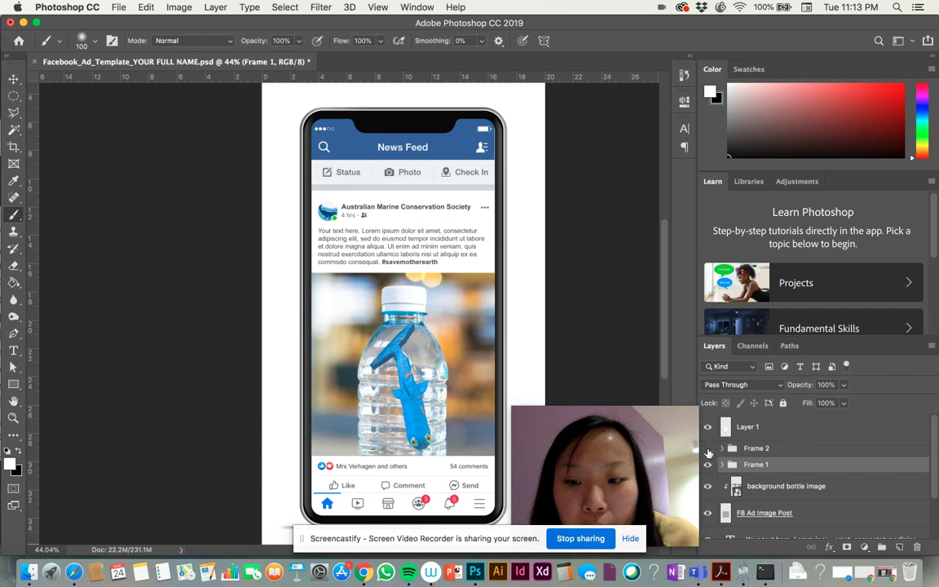
left_click(707, 449)
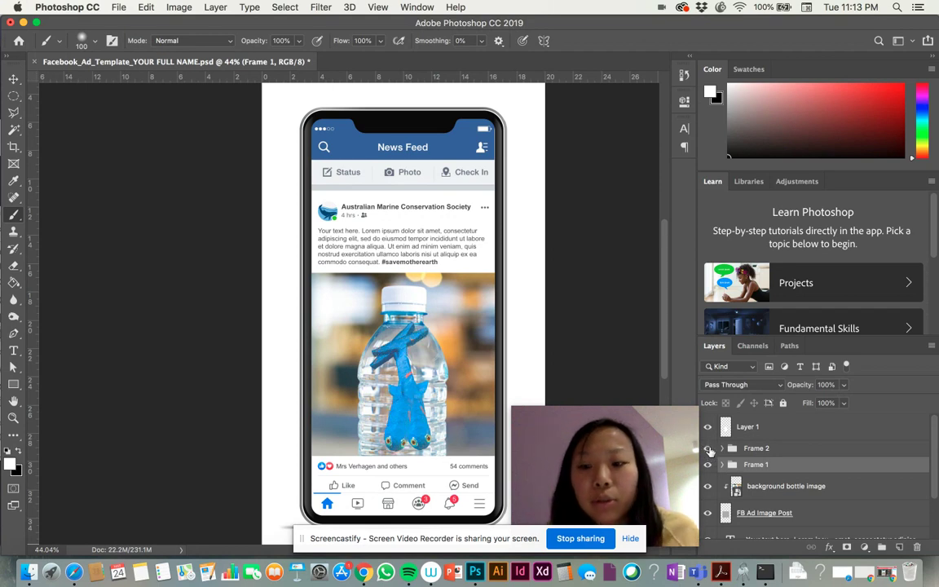
left_click(707, 449)
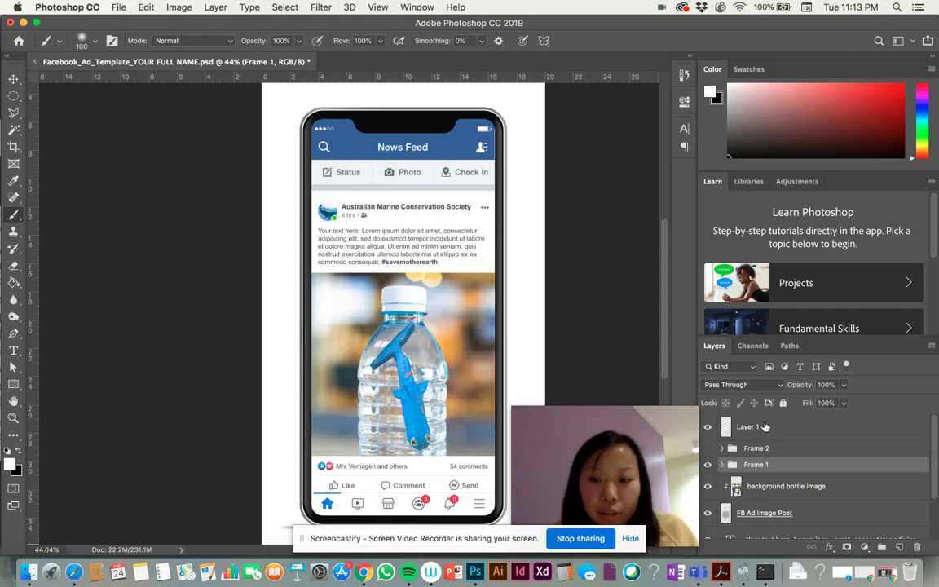